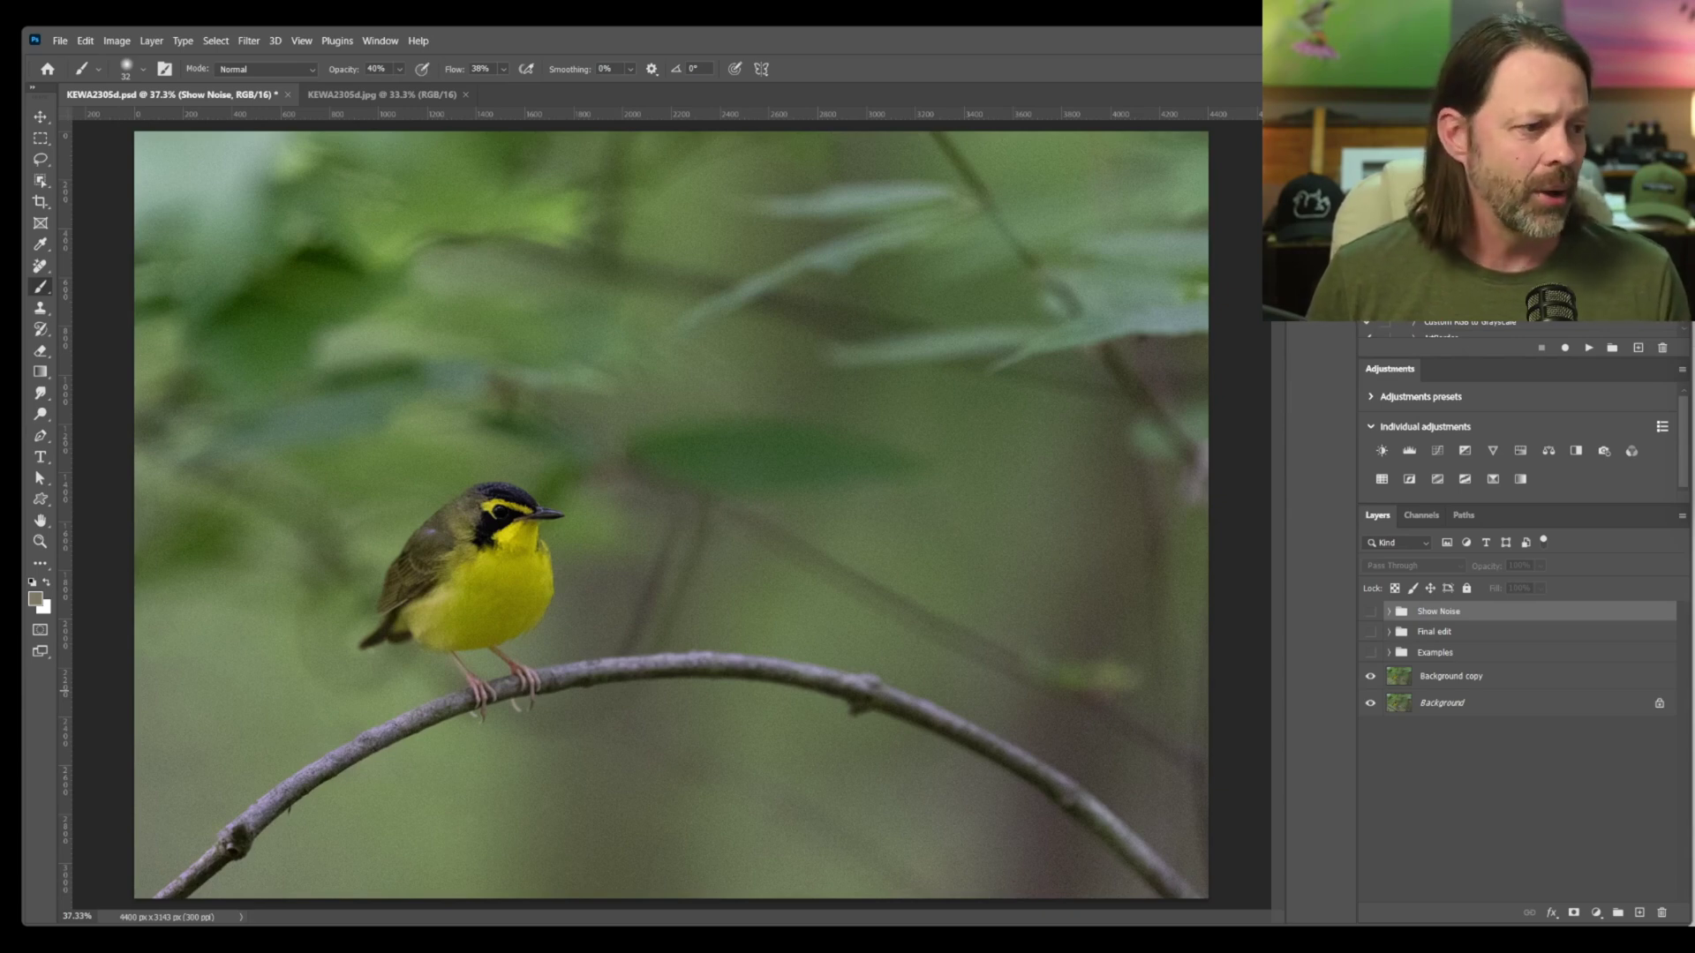
# - Open the Background copy layer in the Topaz Photo AI filter and expand its Remove Noise settings
pyautogui.click(1450, 676)
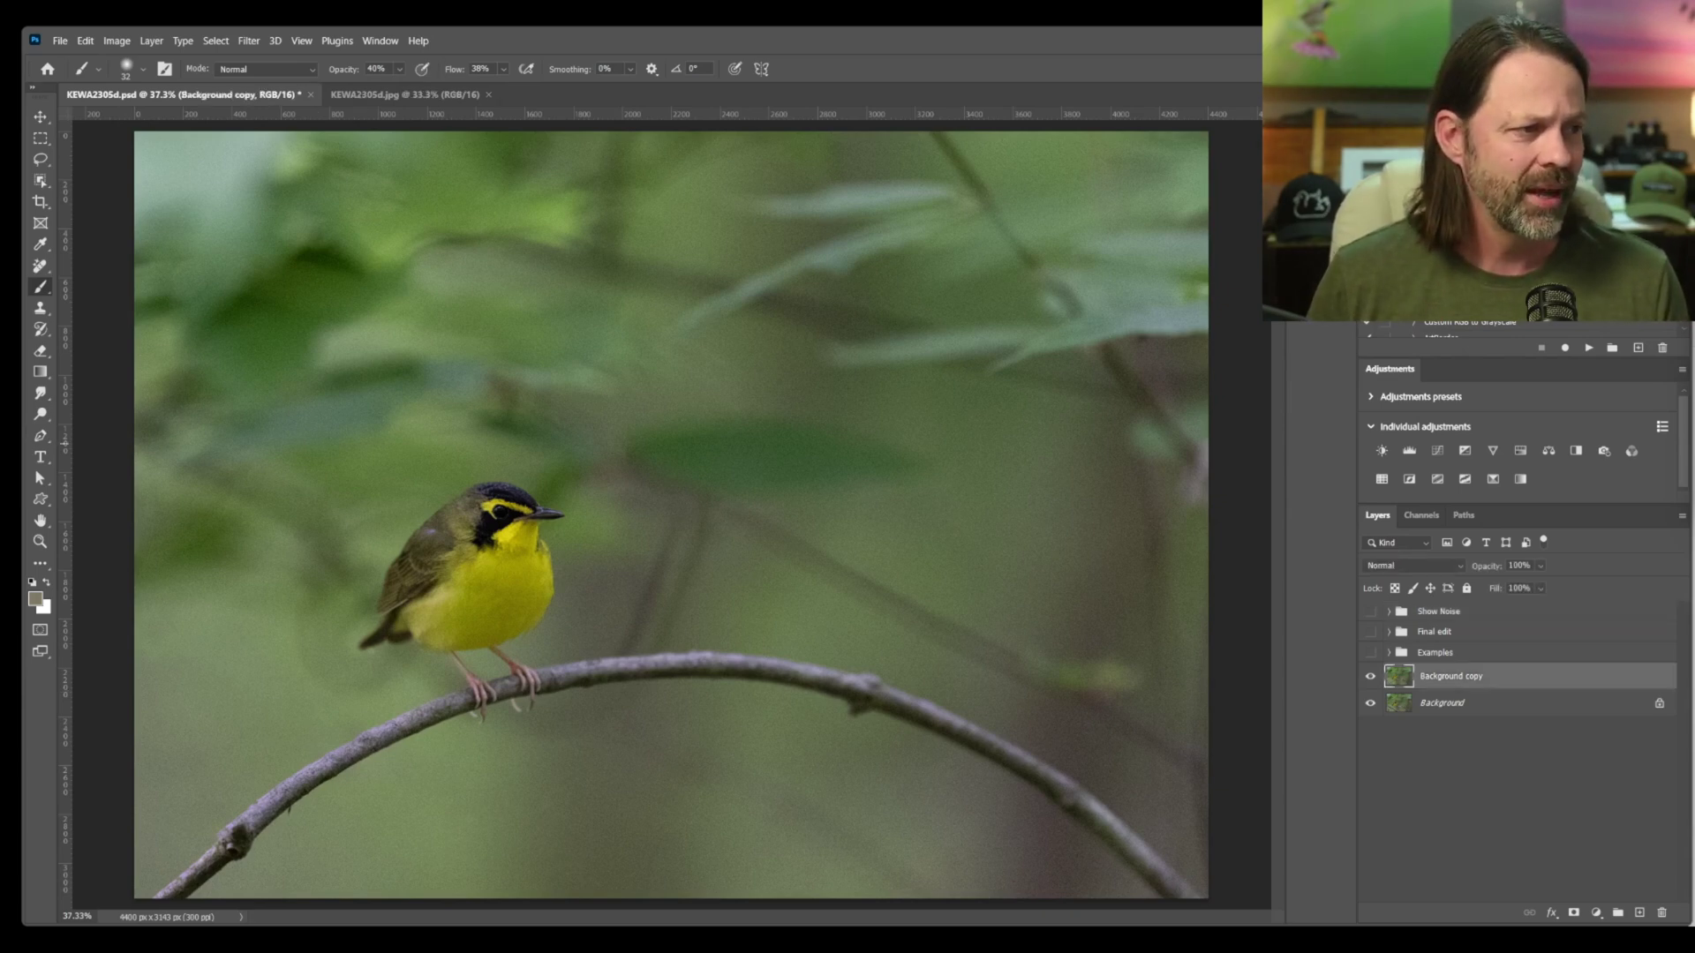
pyautogui.click(252, 44)
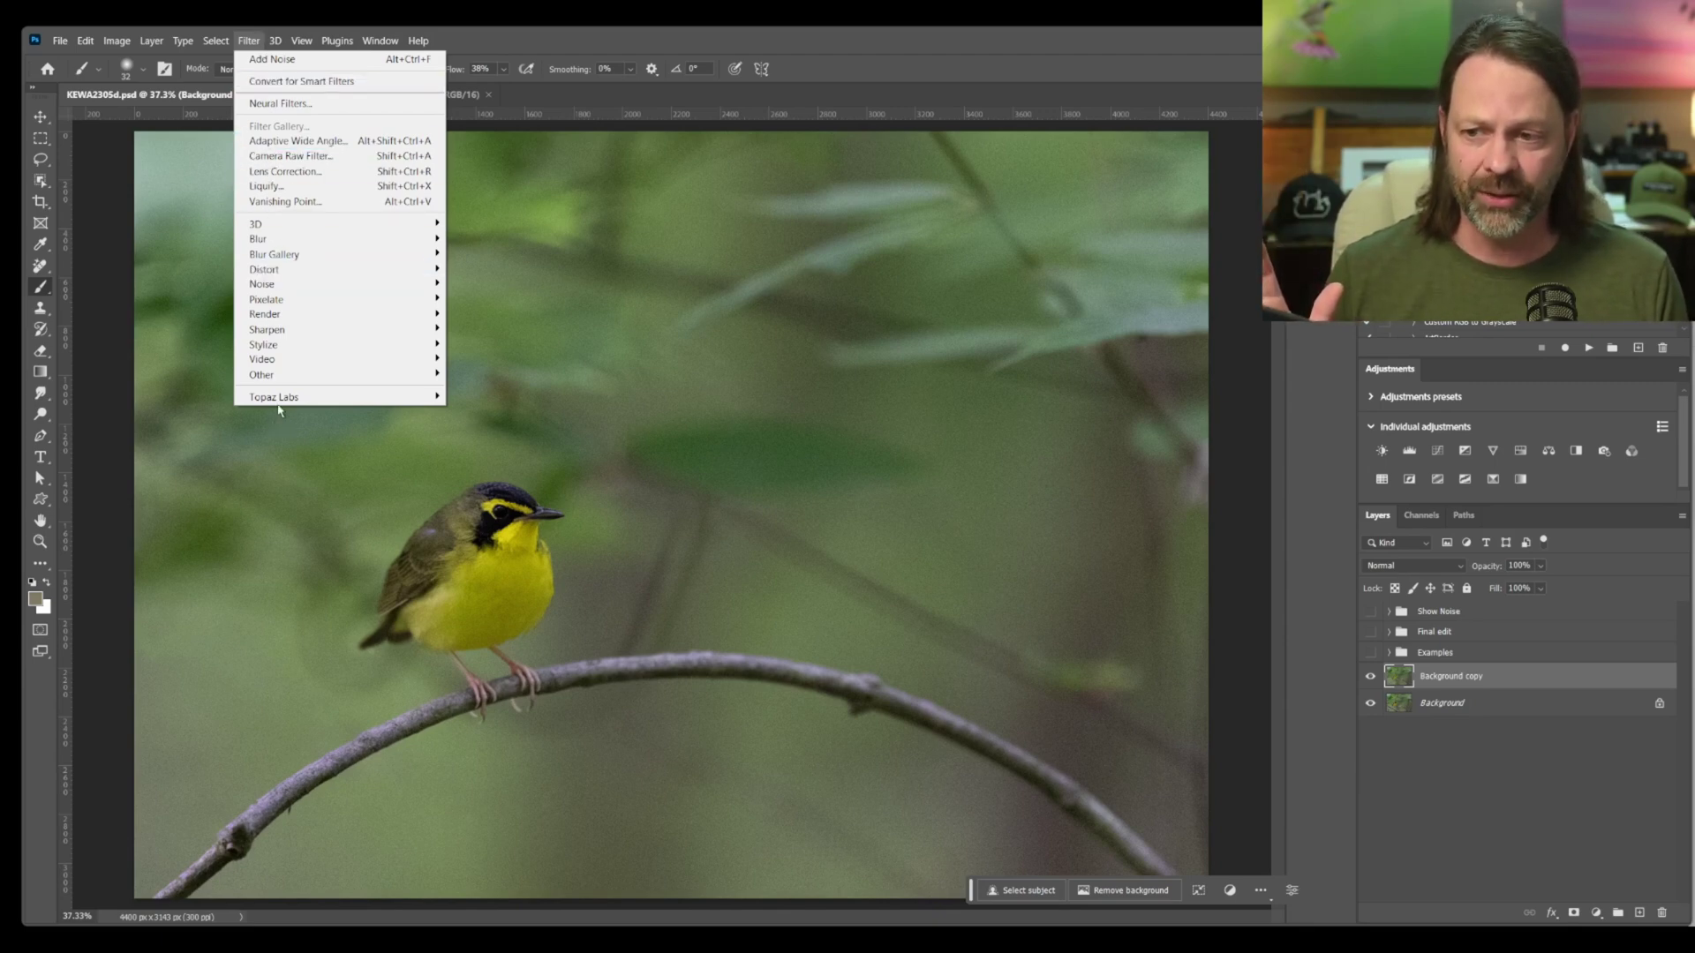
pyautogui.moveTo(283, 404)
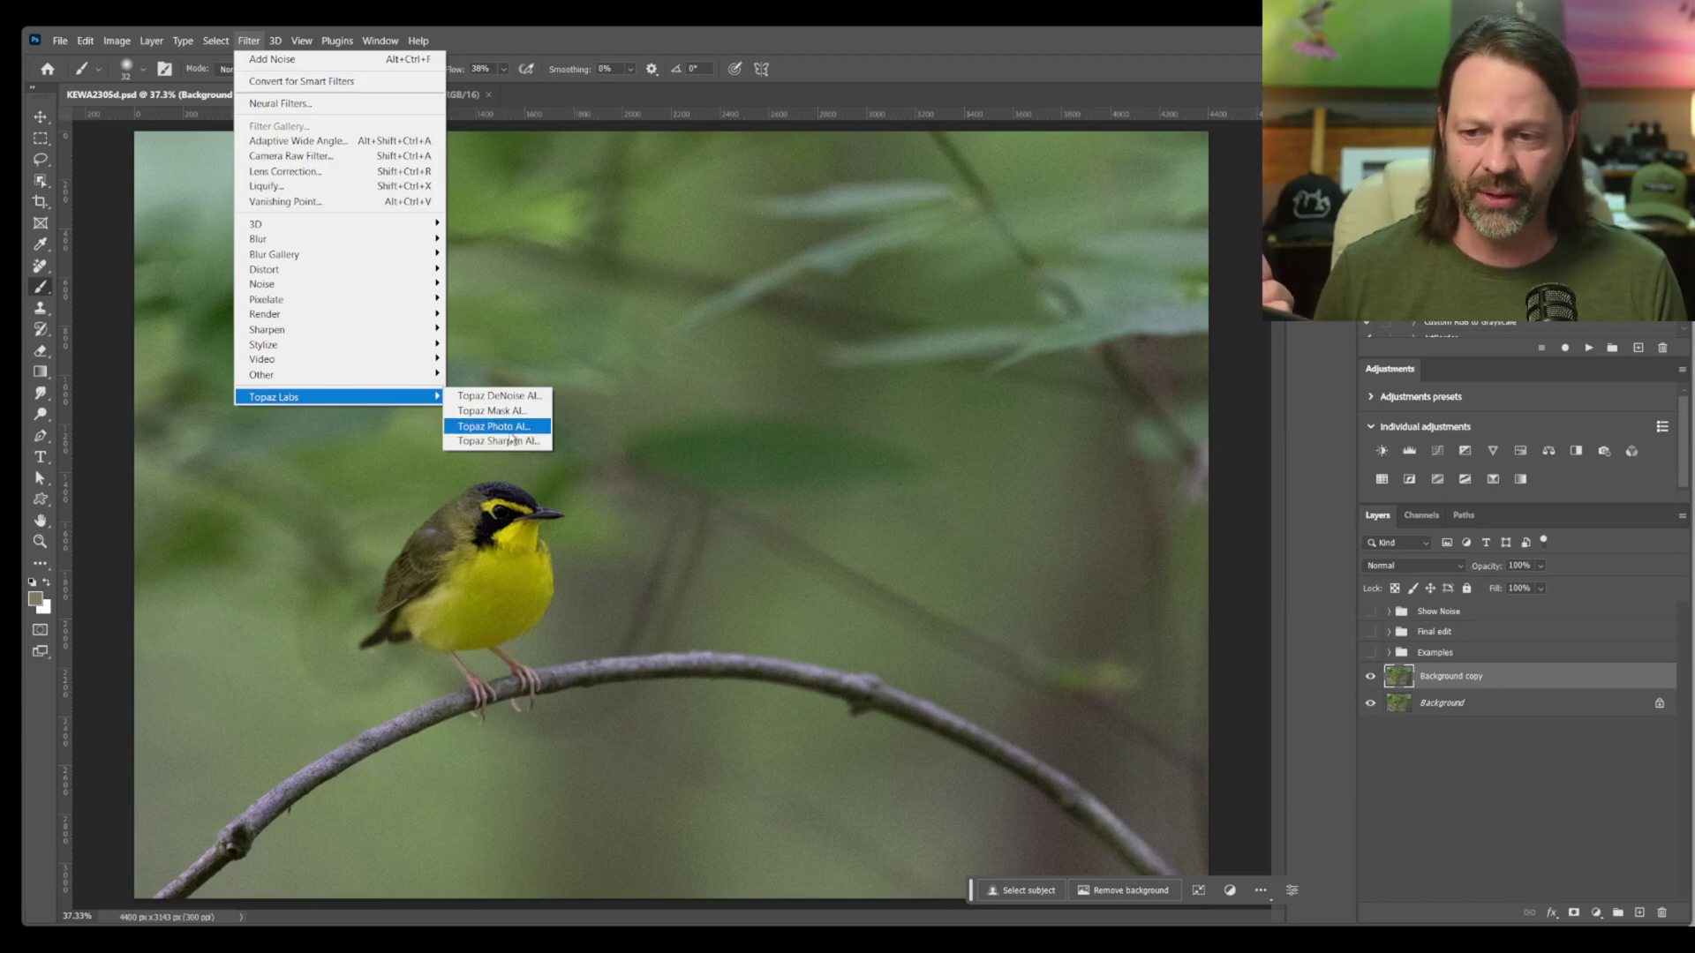
pyautogui.click(549, 429)
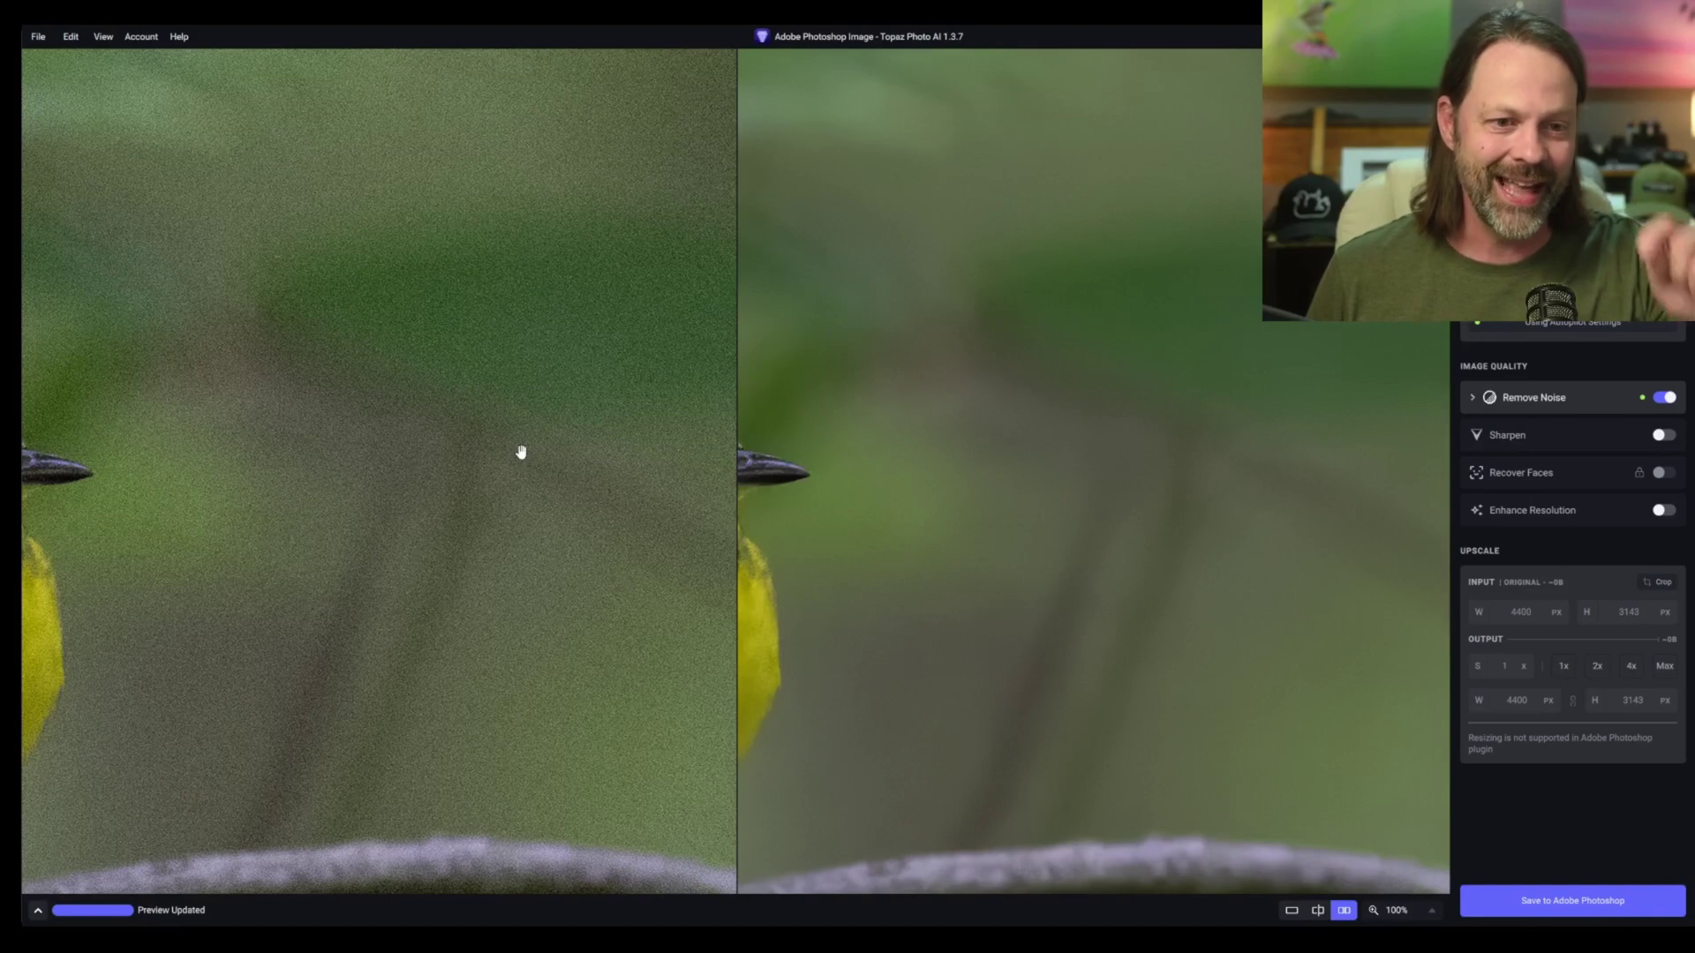
pyautogui.click(1473, 399)
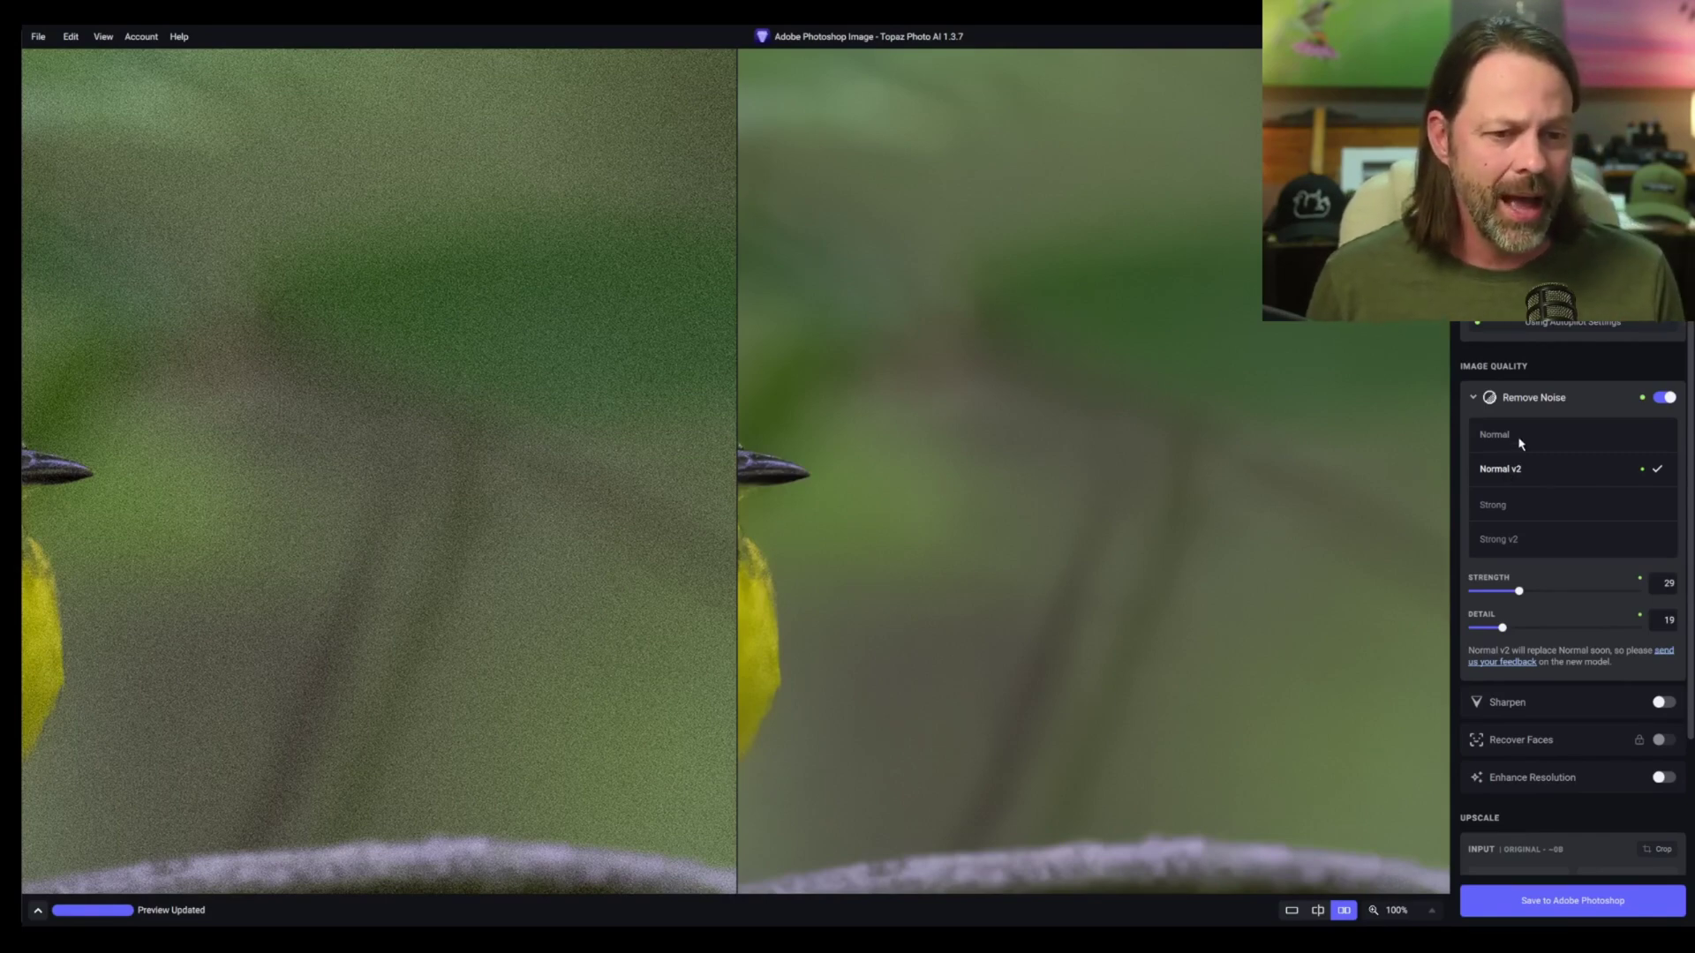
# - Try the Normal noise removal model and inspect the preview around the bird and along the branch
pyautogui.click(1520, 441)
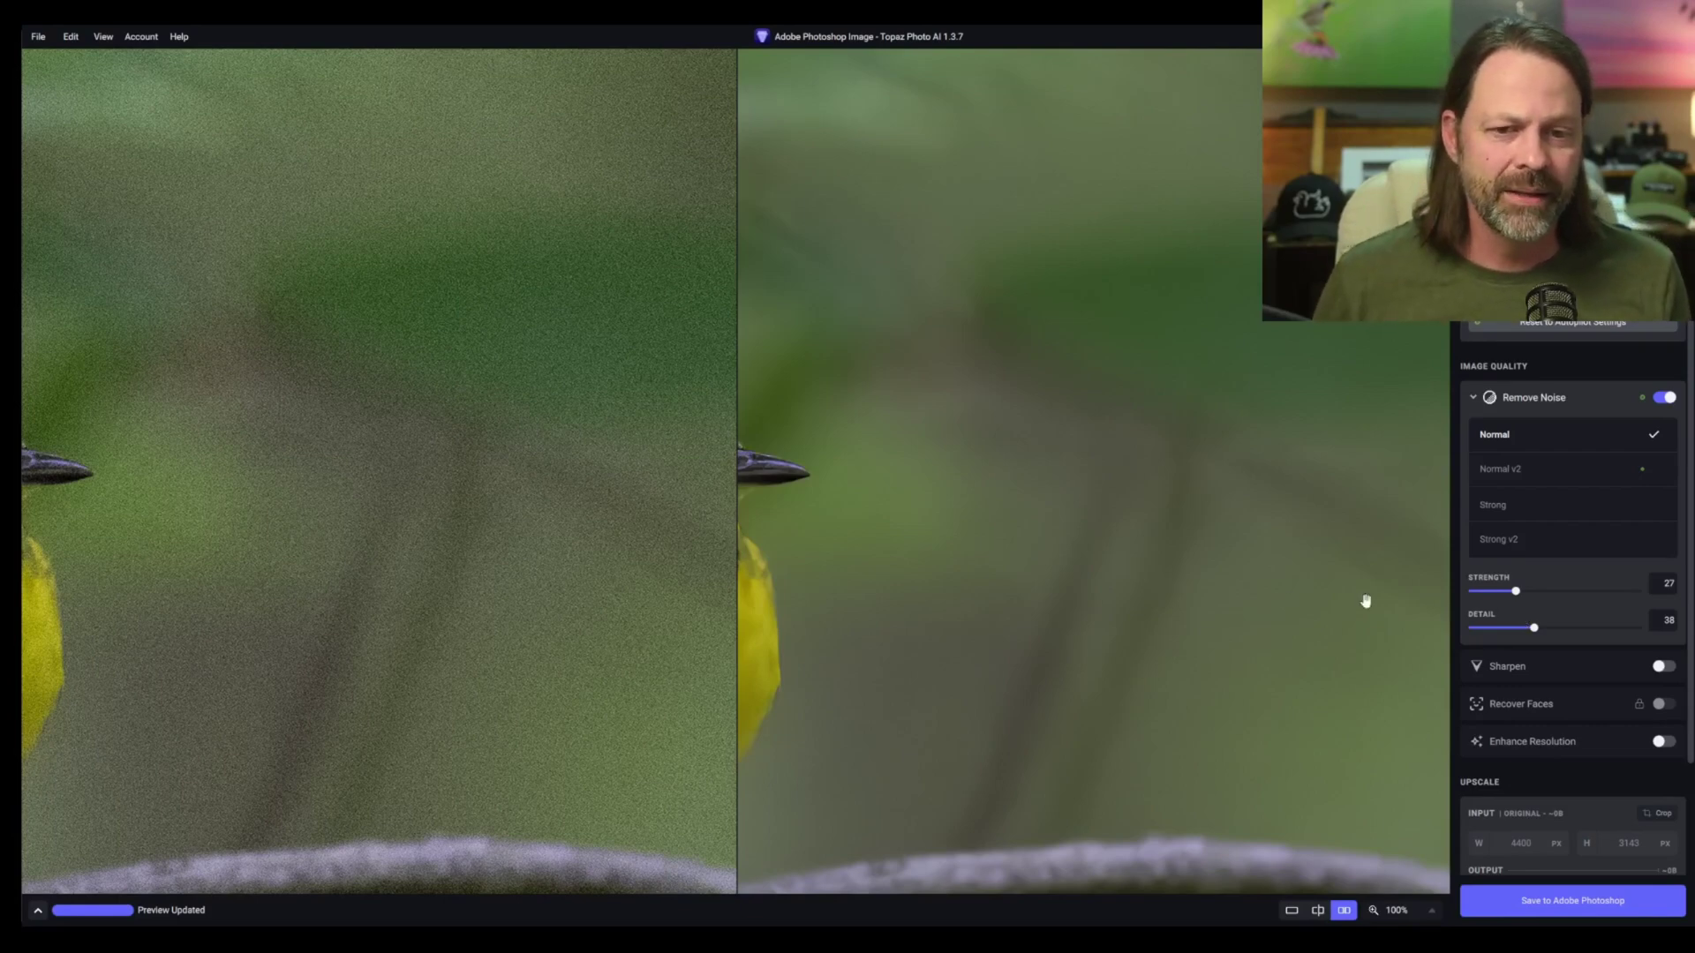
pyautogui.moveTo(946, 568); pyautogui.dragTo(1316, 521)
pyautogui.moveTo(1068, 521); pyautogui.dragTo(1142, 481)
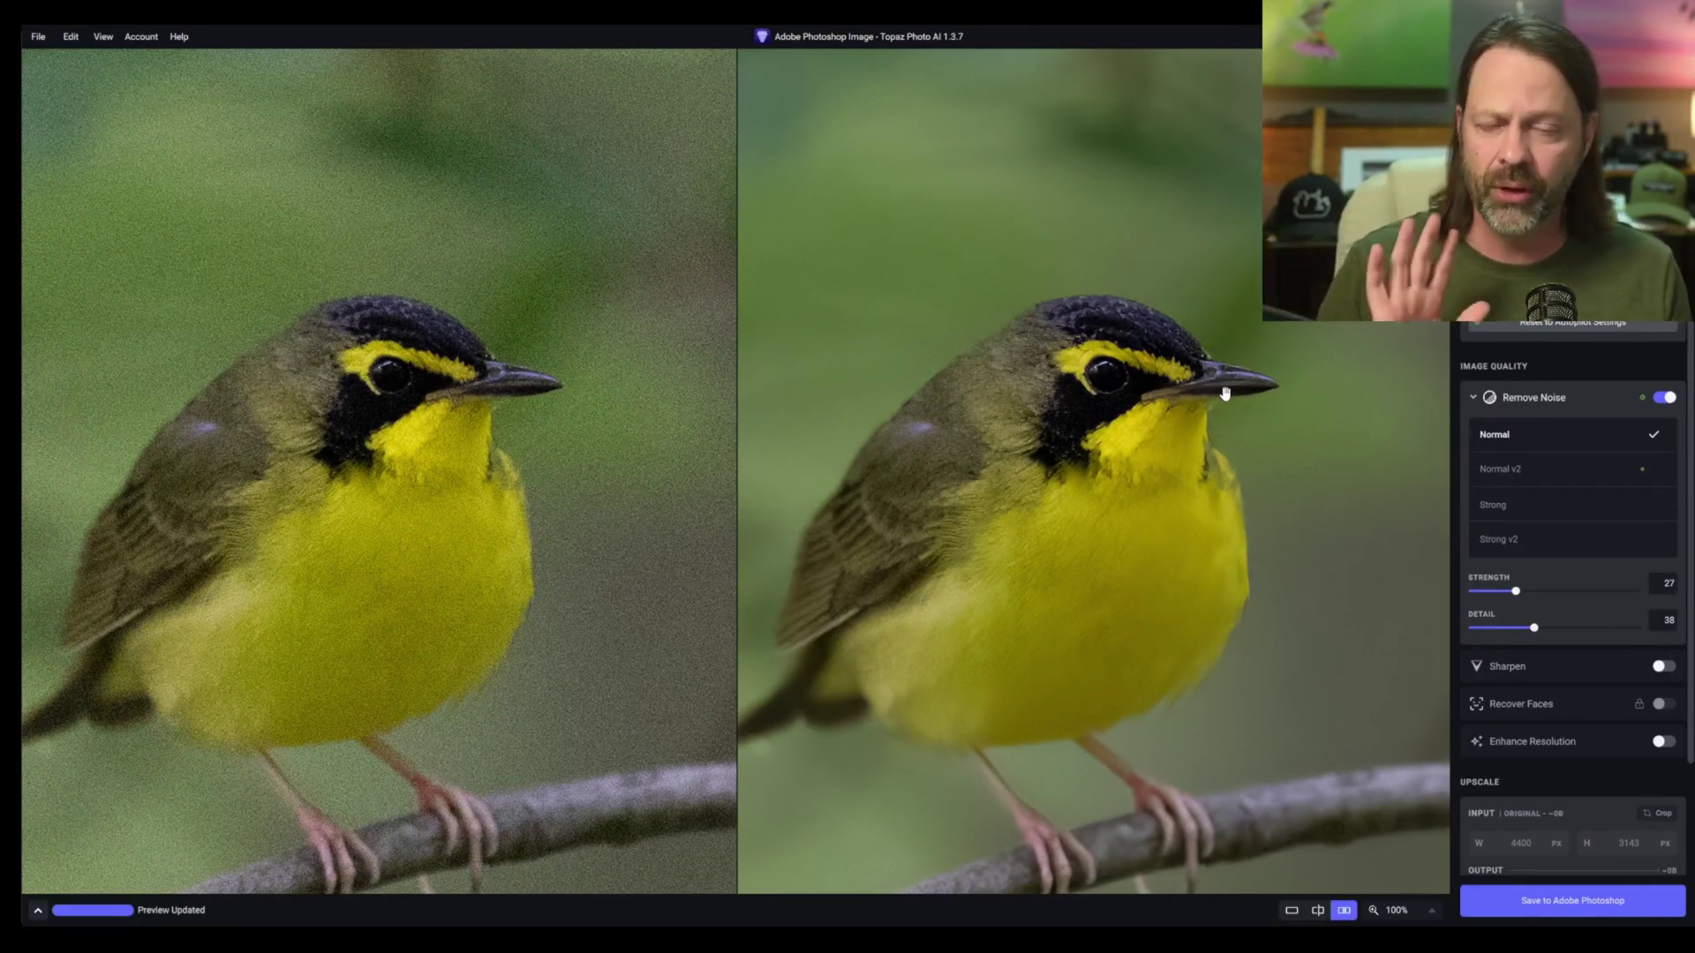
pyautogui.moveTo(1401, 422); pyautogui.dragTo(1109, 309)
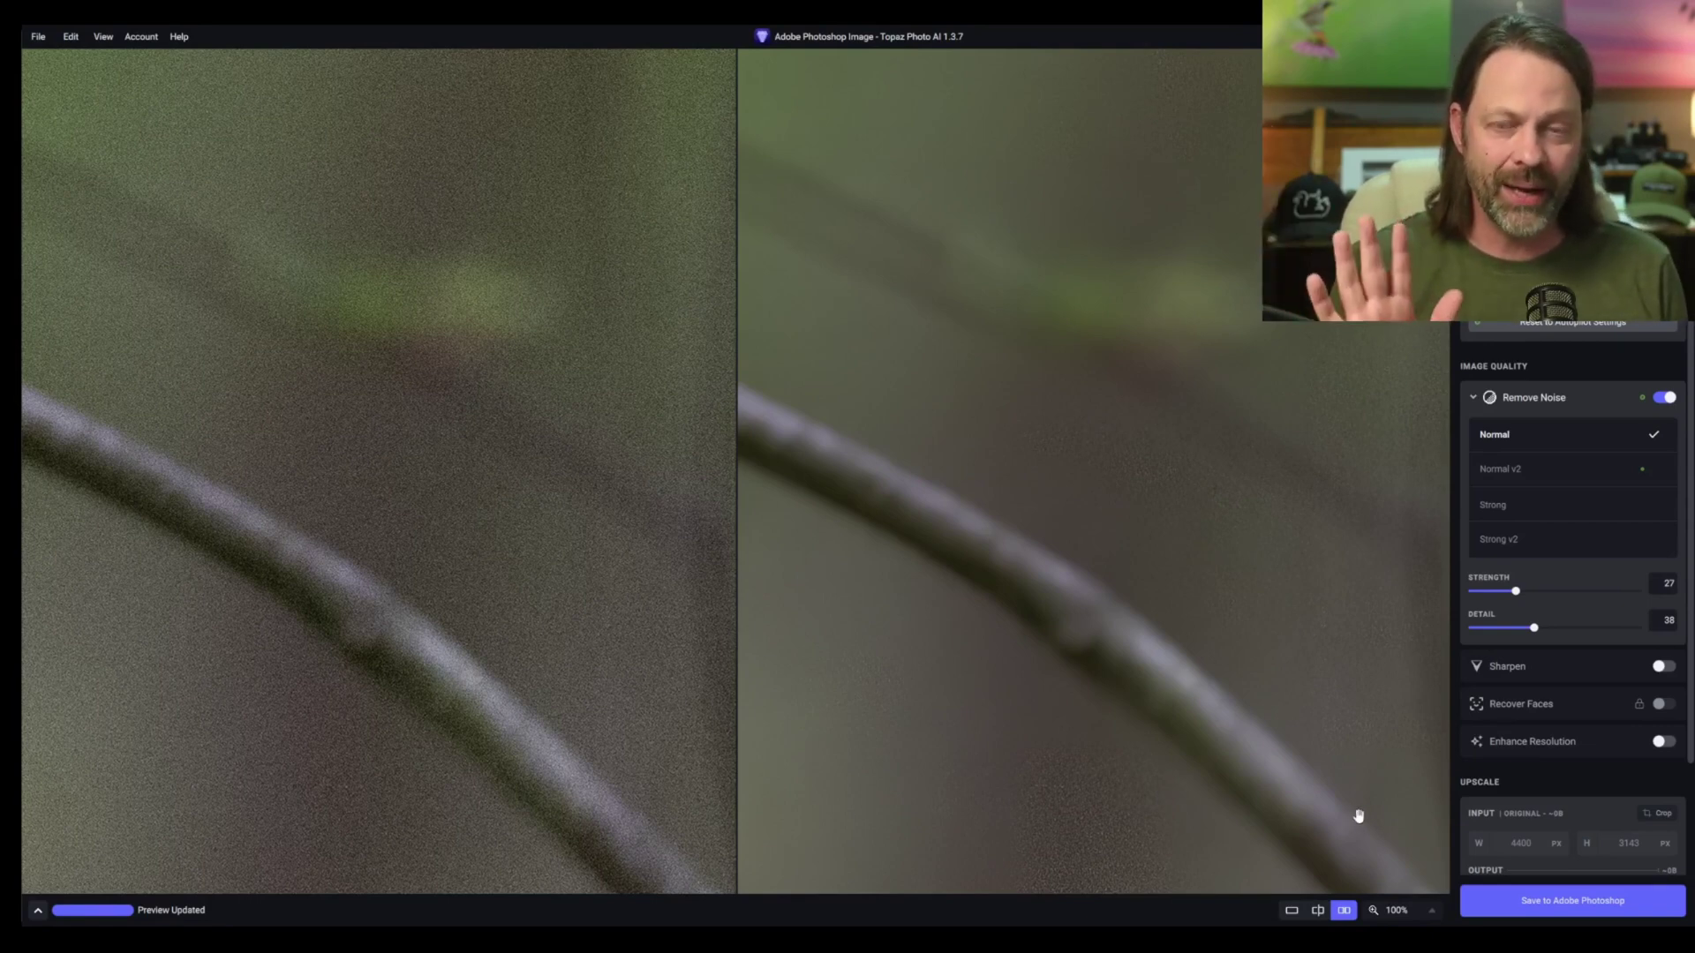
# - Set noise removal to the Normal v2 model with strength 28 and check the result on the bird
pyautogui.click(1527, 478)
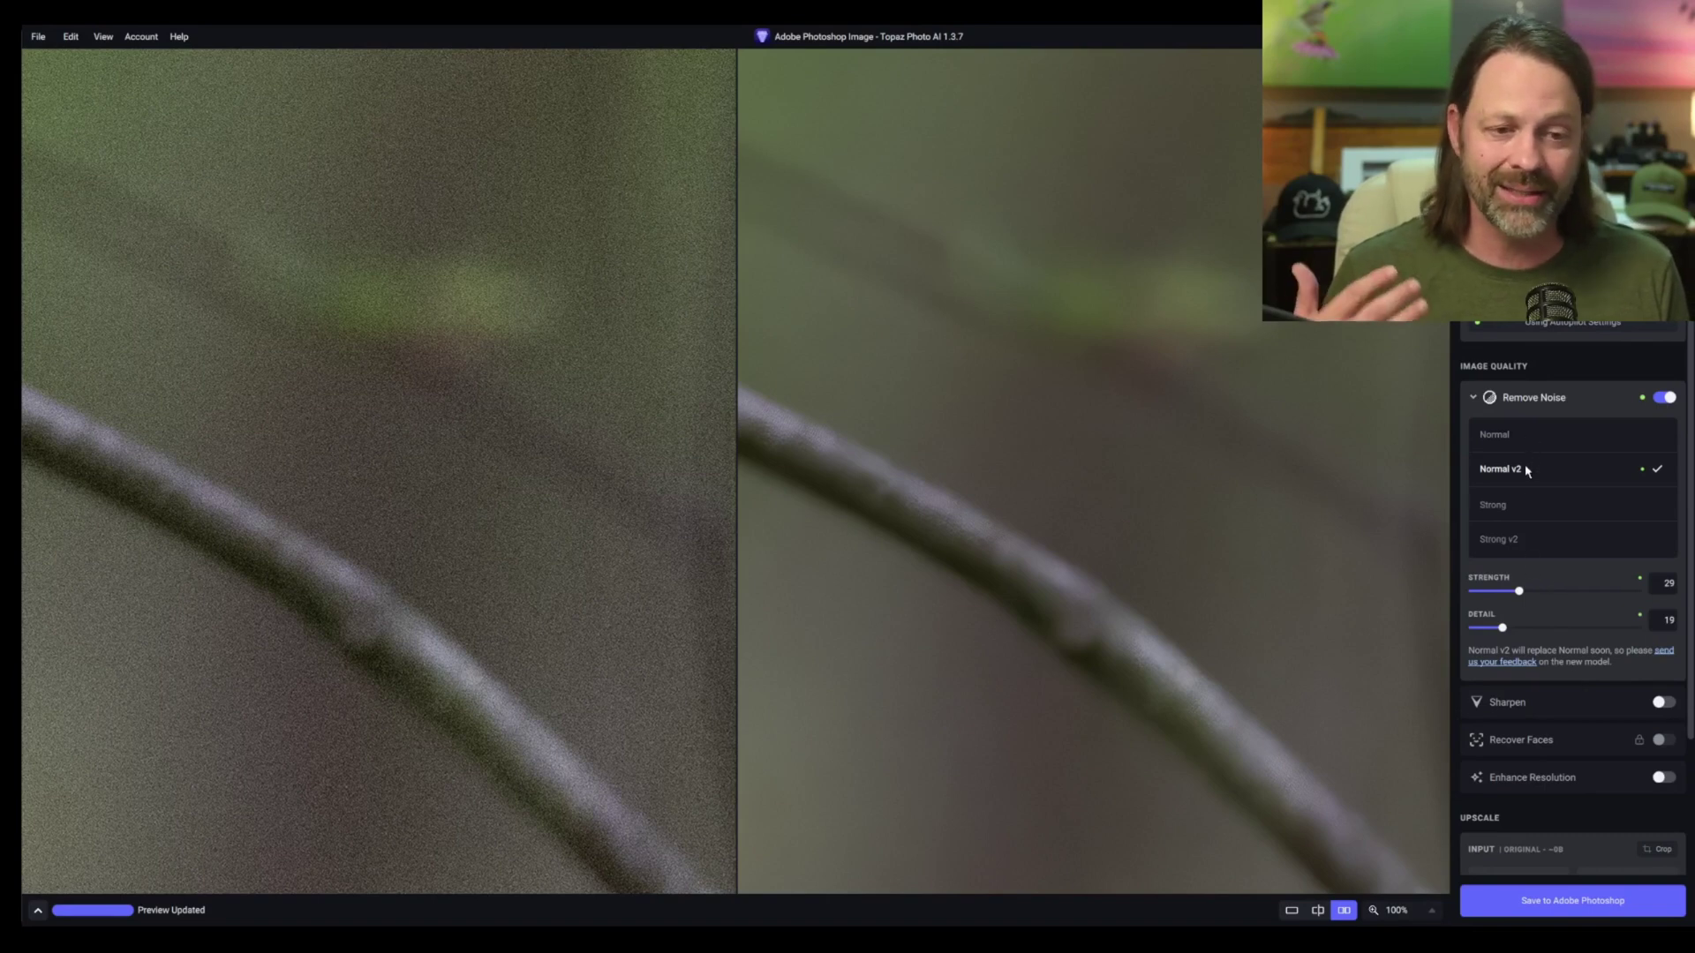
pyautogui.click(1515, 597)
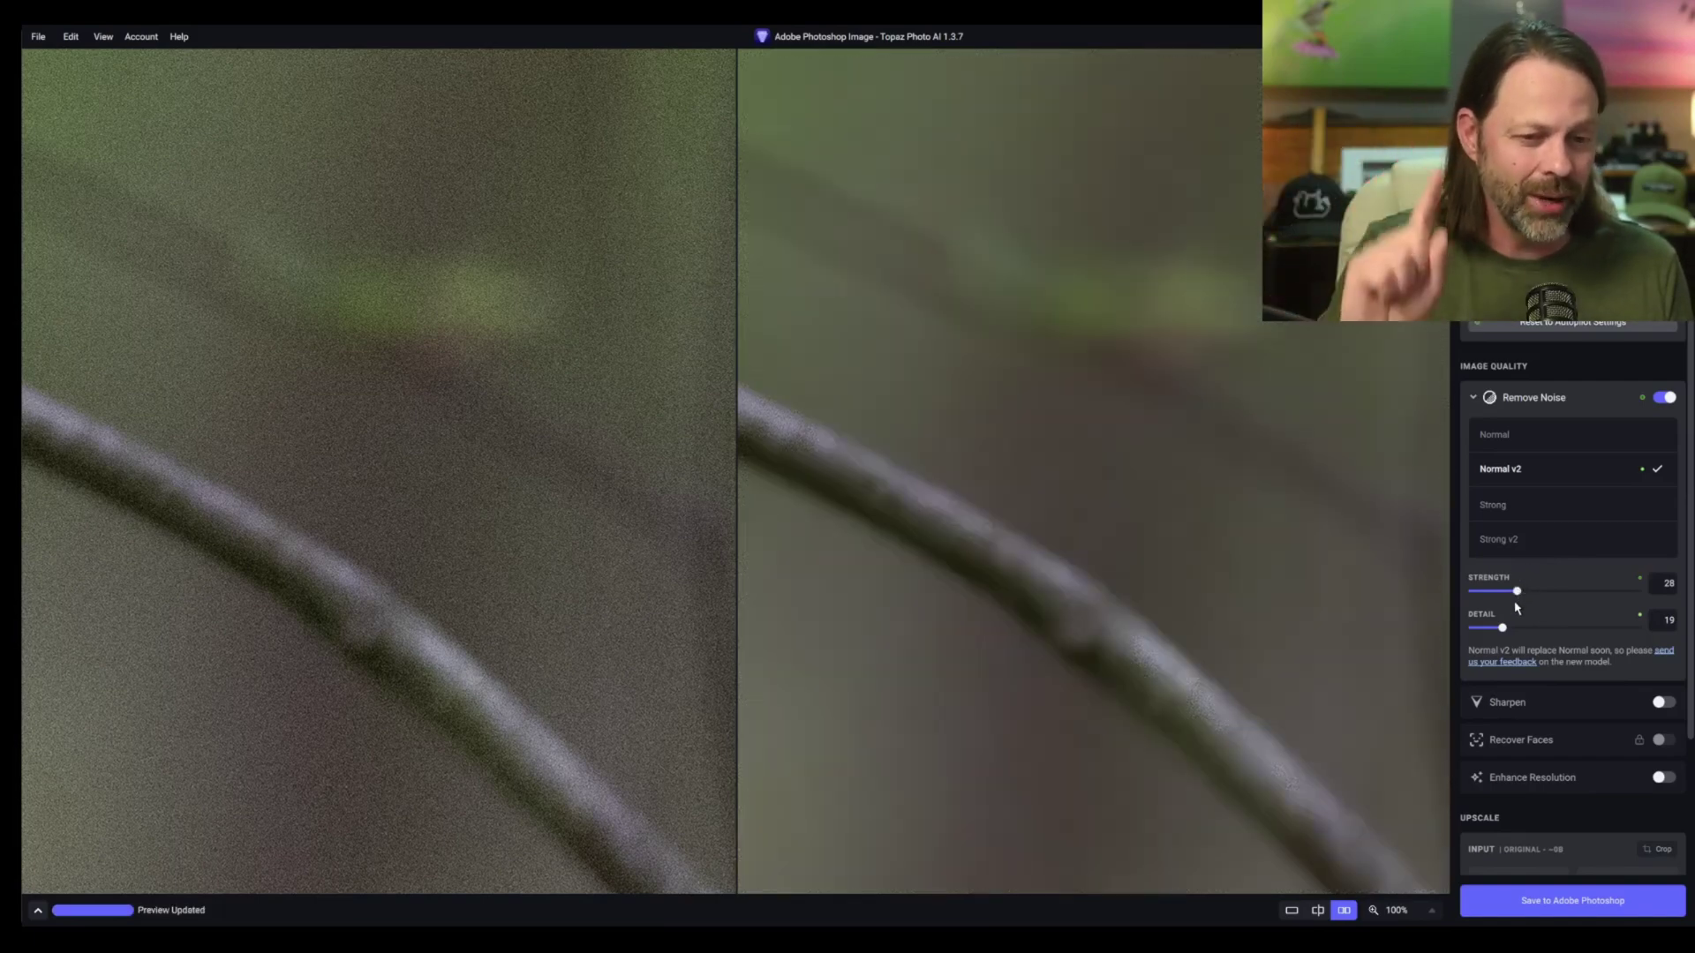
pyautogui.moveTo(1454, 580); pyautogui.dragTo(832, 663)
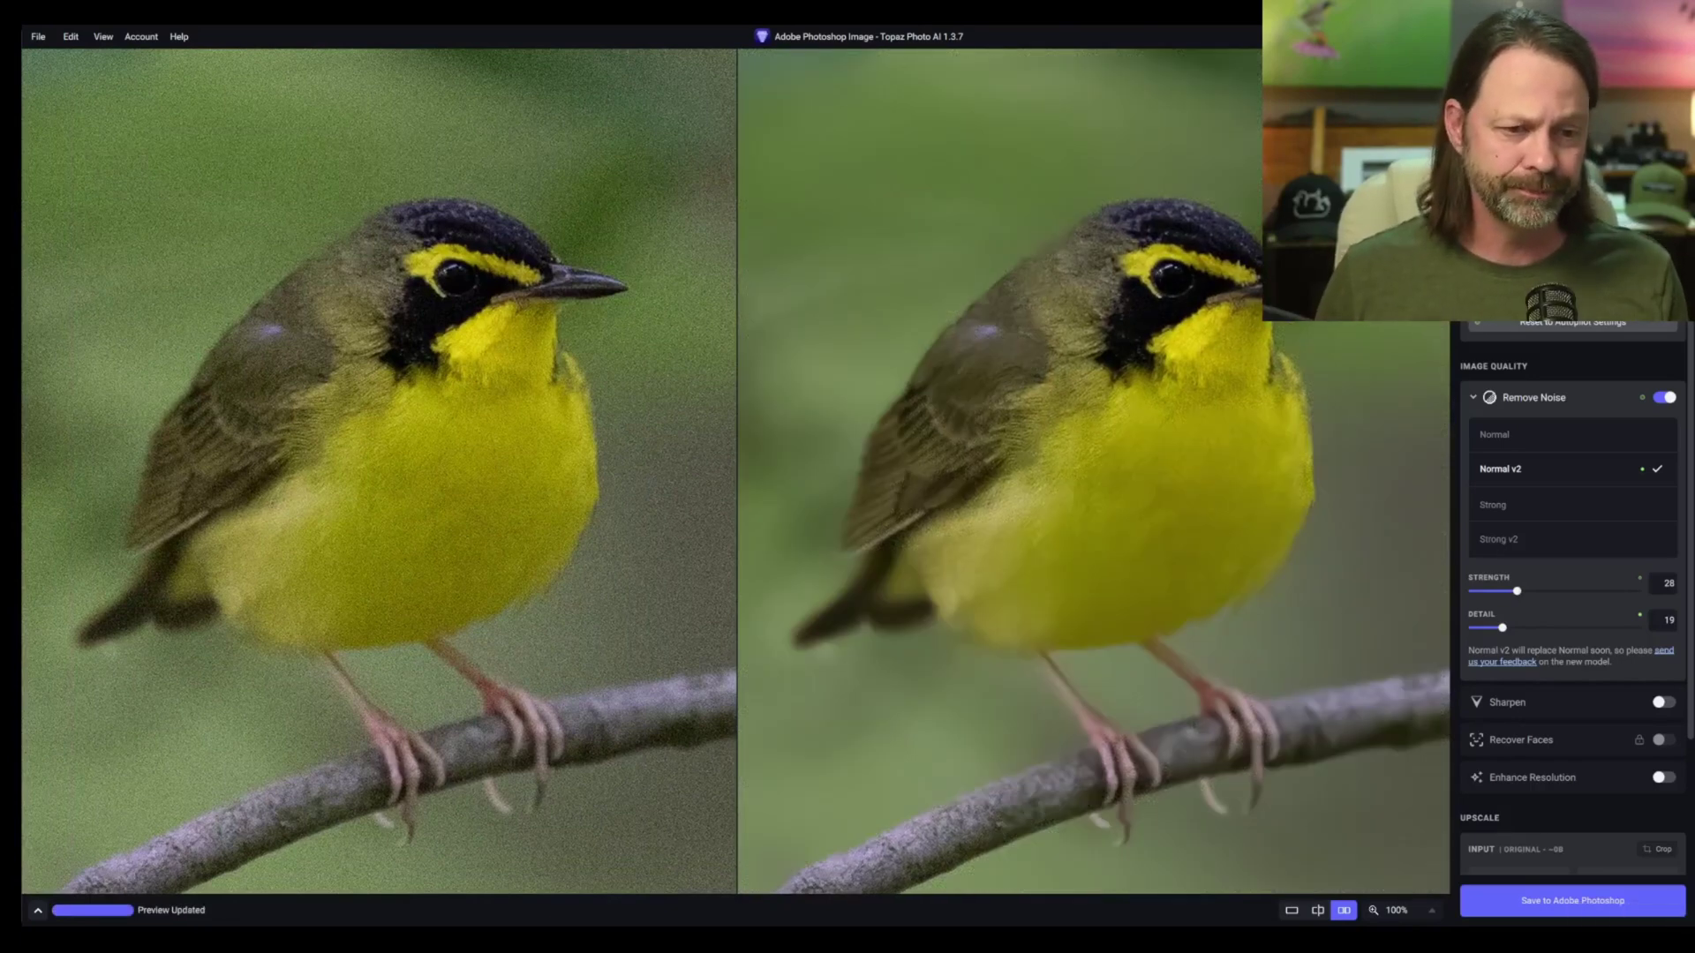
# - Turn on sharpening and select its Strong model
pyautogui.click(1665, 703)
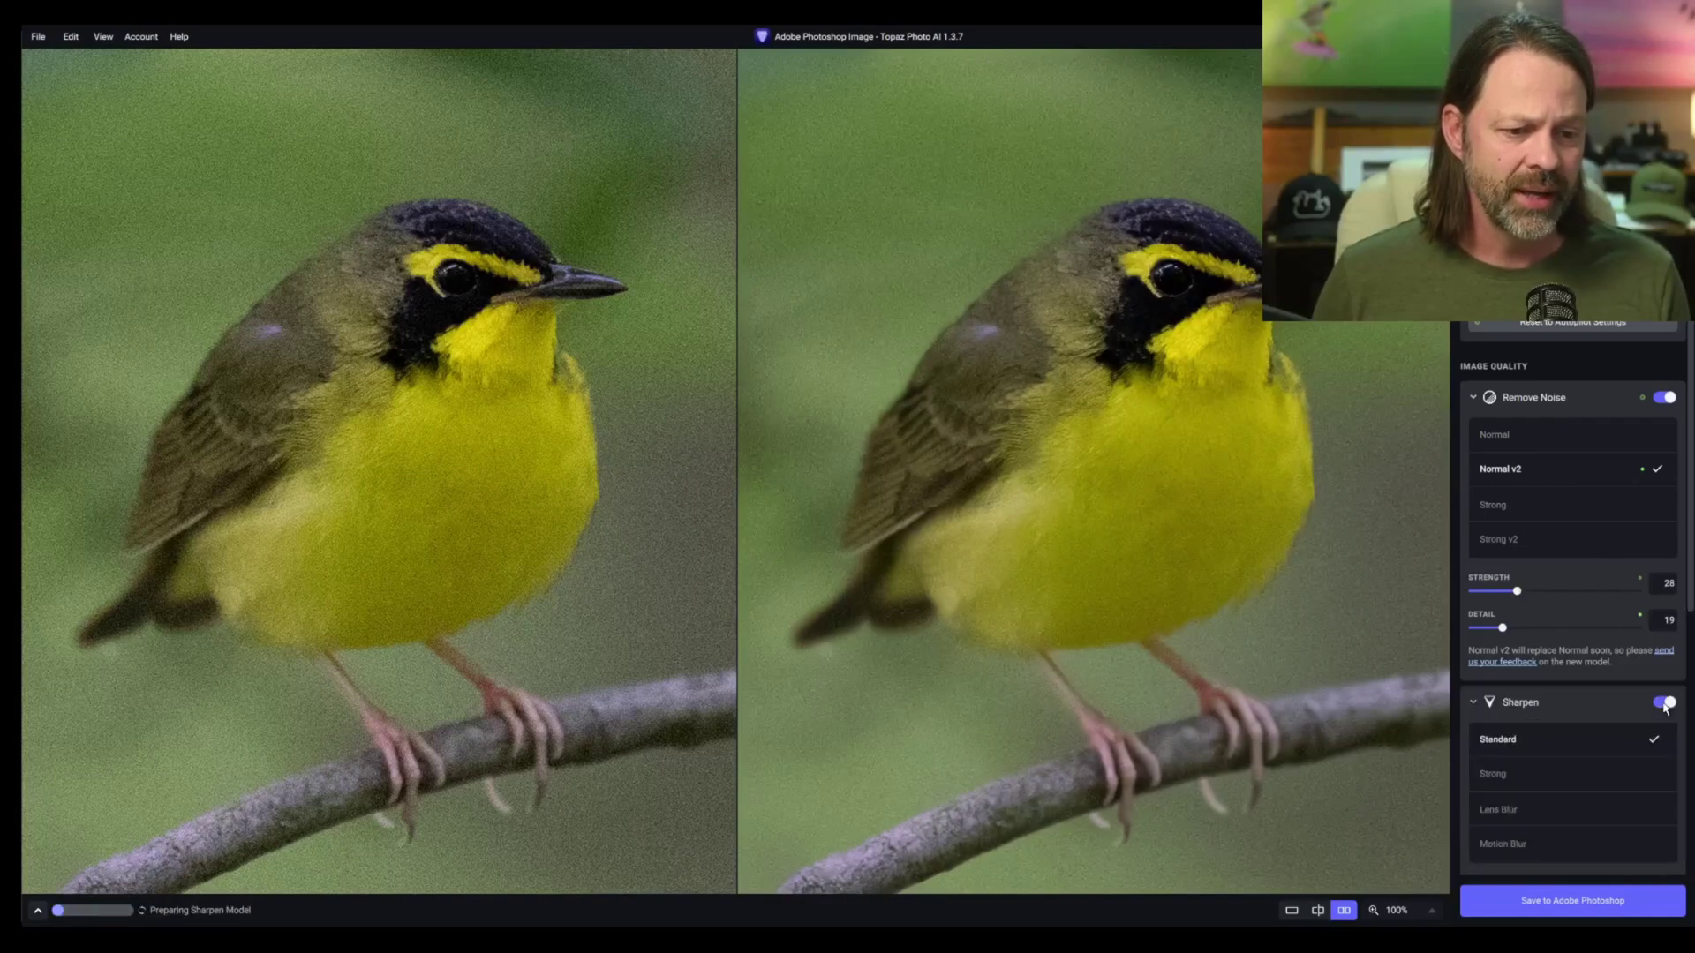
pyautogui.scroll(-5, 1629, 697)
pyautogui.scroll(1, 1619, 691)
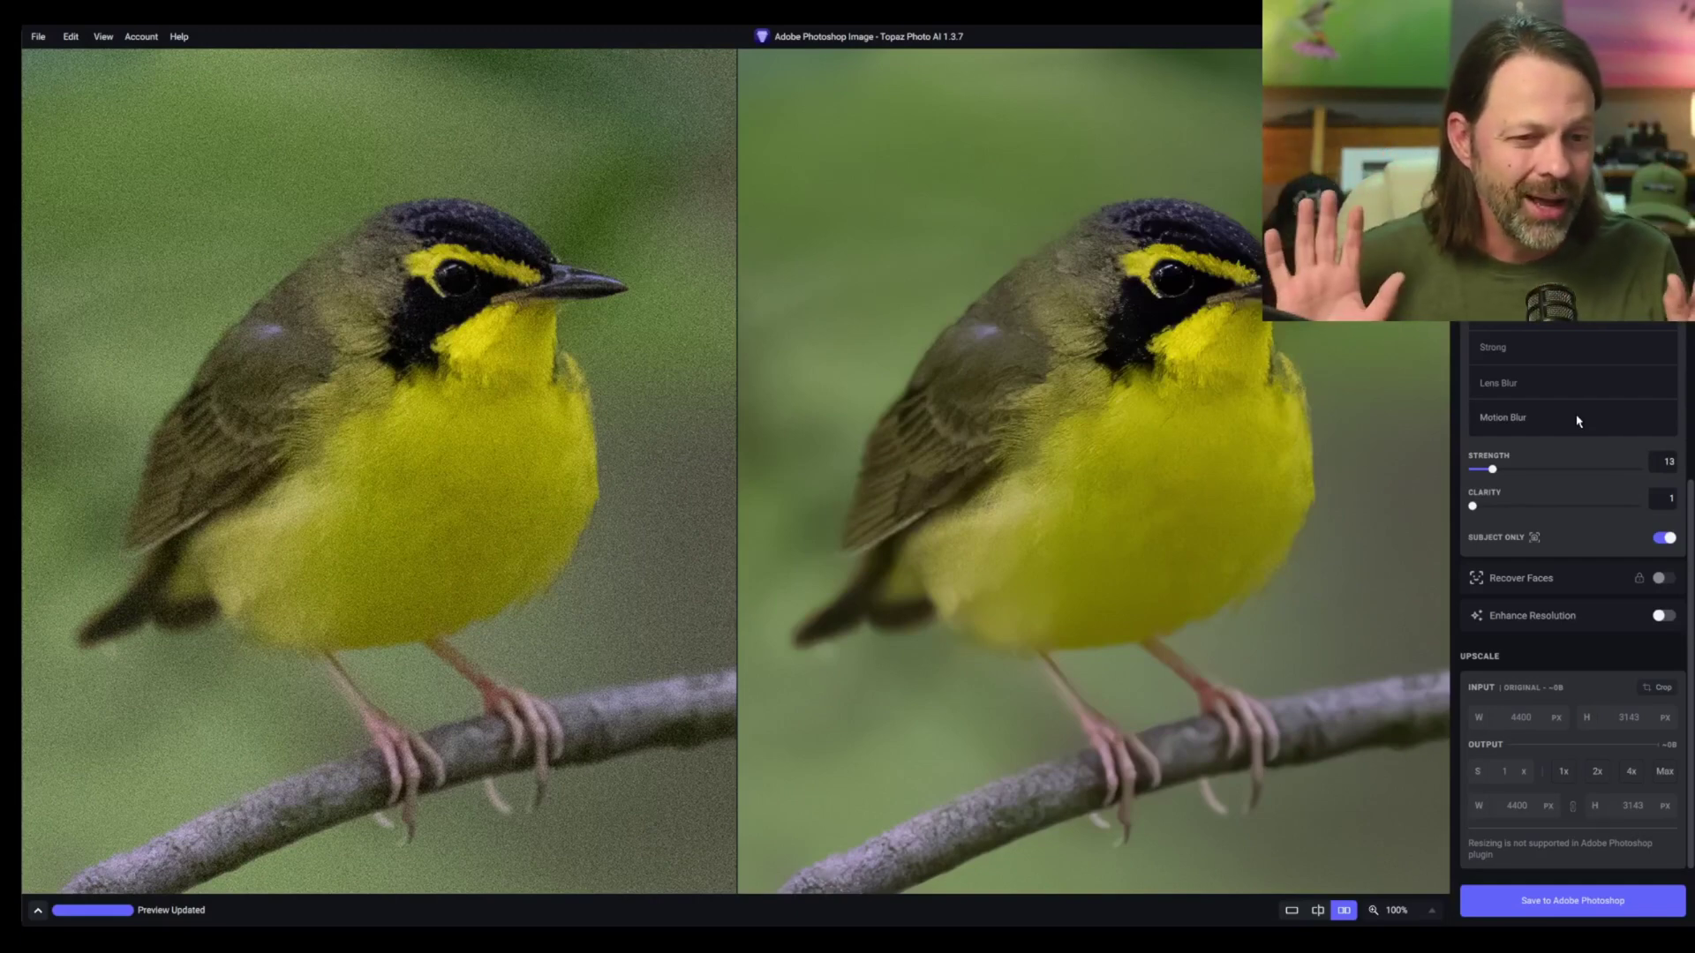
pyautogui.click(1501, 351)
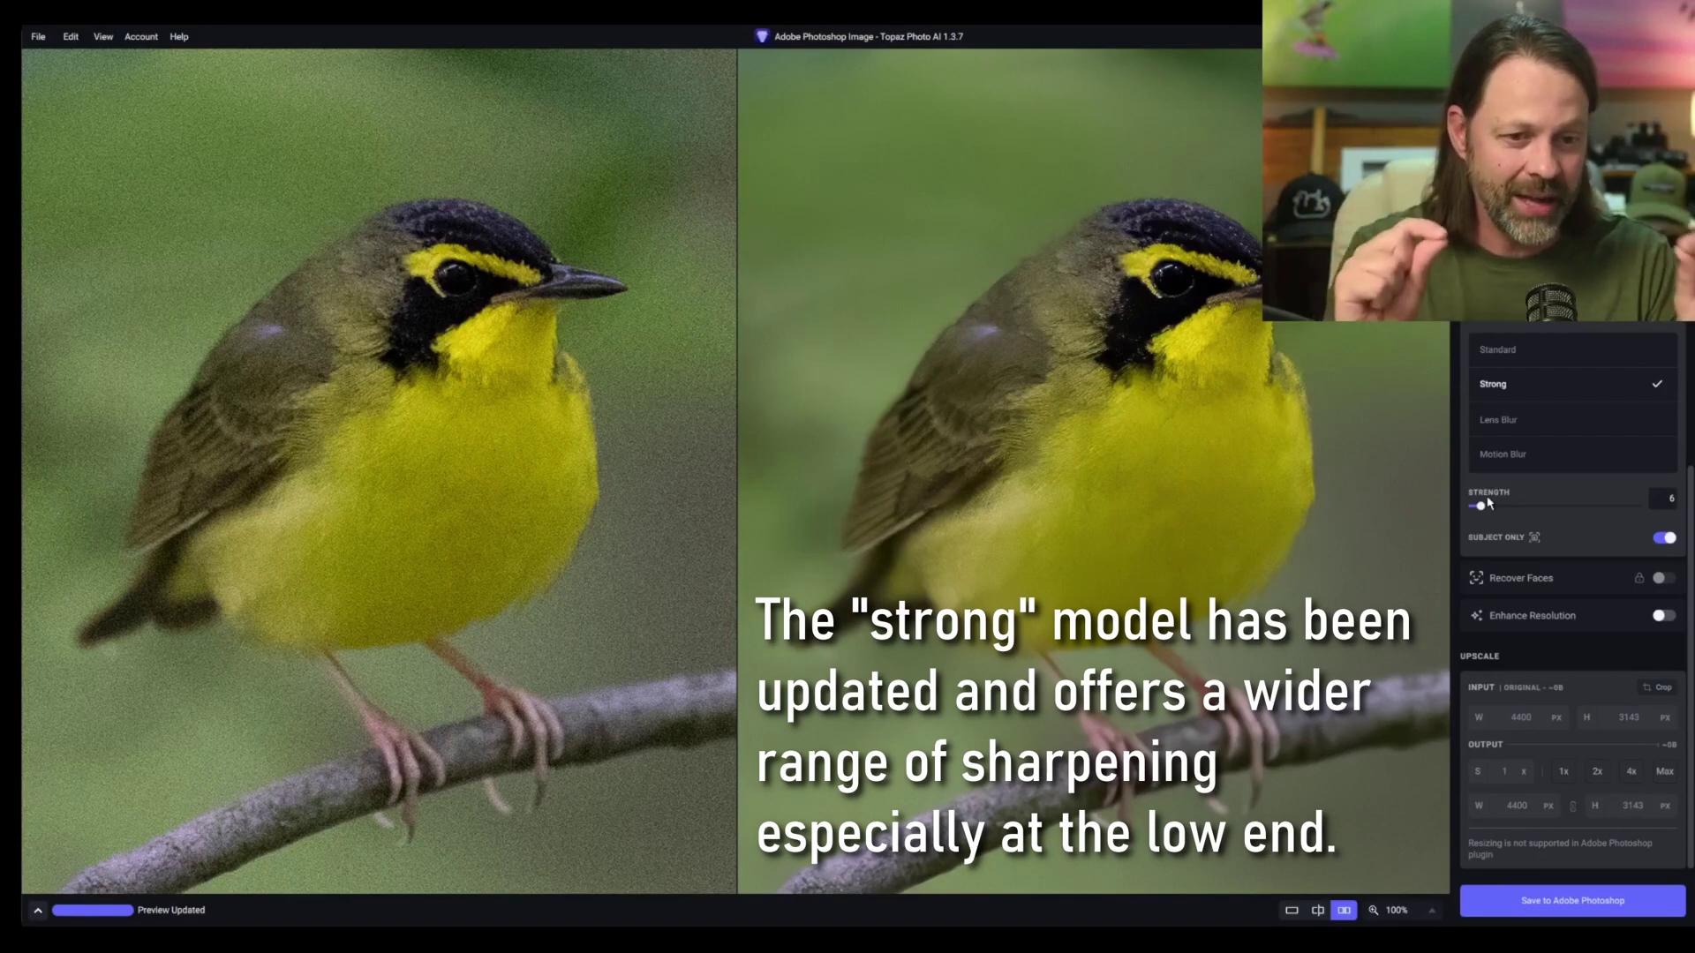
# - Compare Strong sharpening at strengths 1 and 20 on the bird, leaving the strength at 1
pyautogui.moveTo(1481, 507); pyautogui.dragTo(1471, 509)
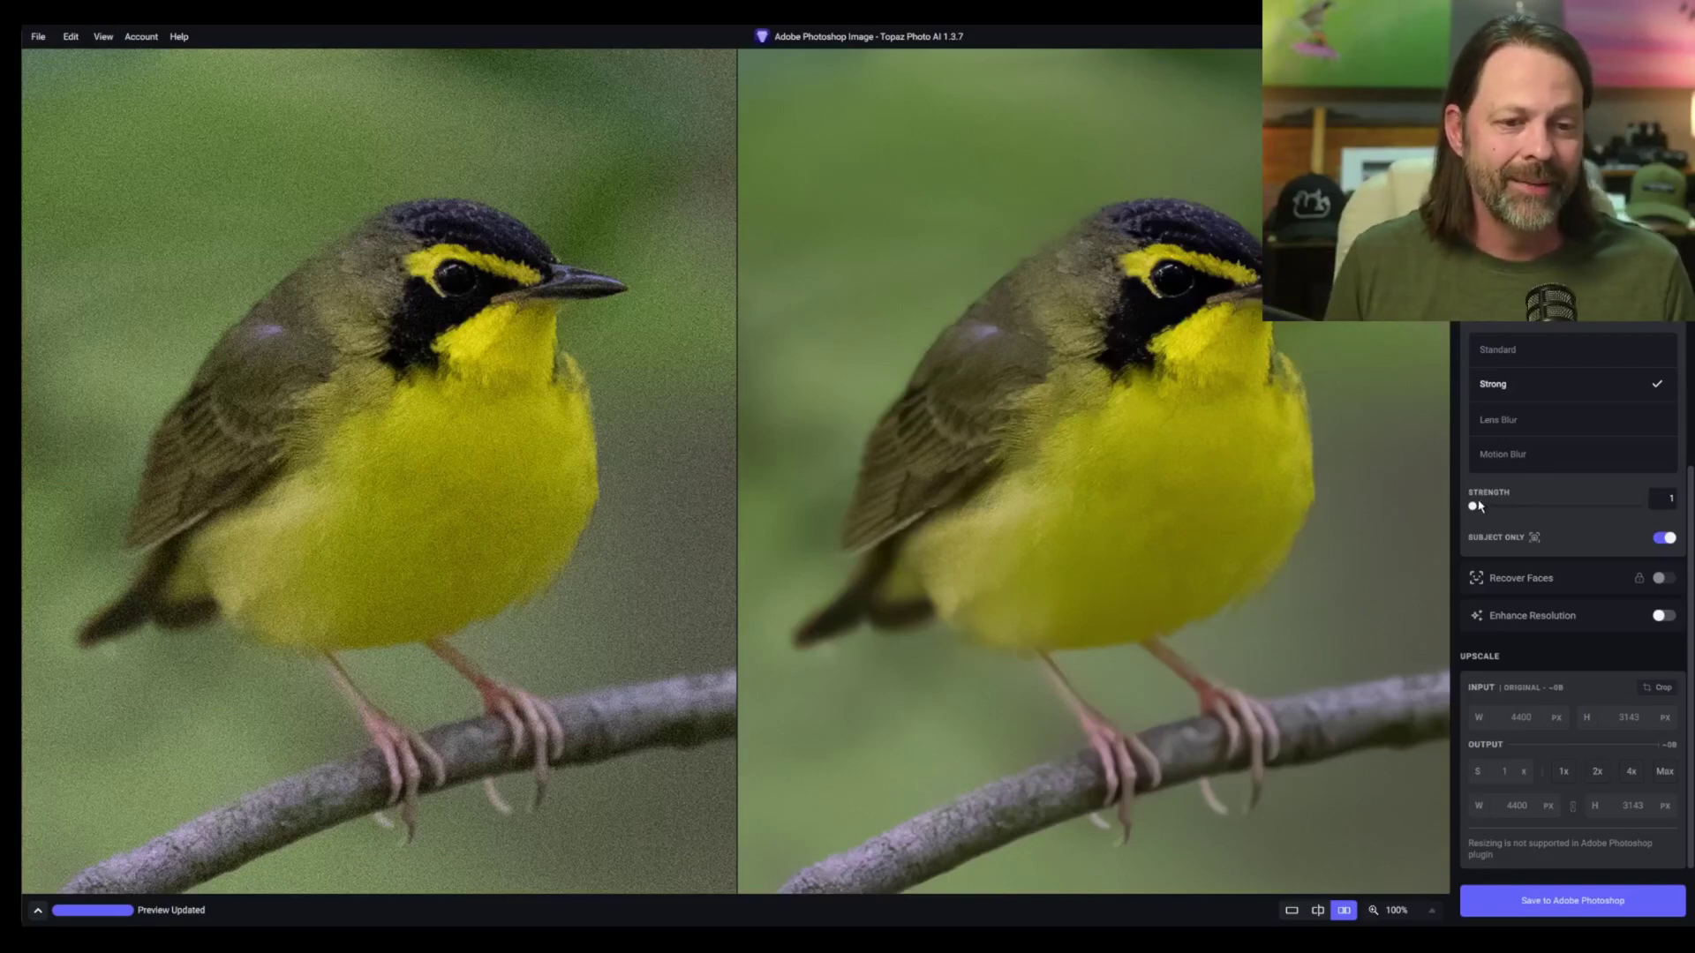
pyautogui.moveTo(1480, 506); pyautogui.dragTo(1505, 510)
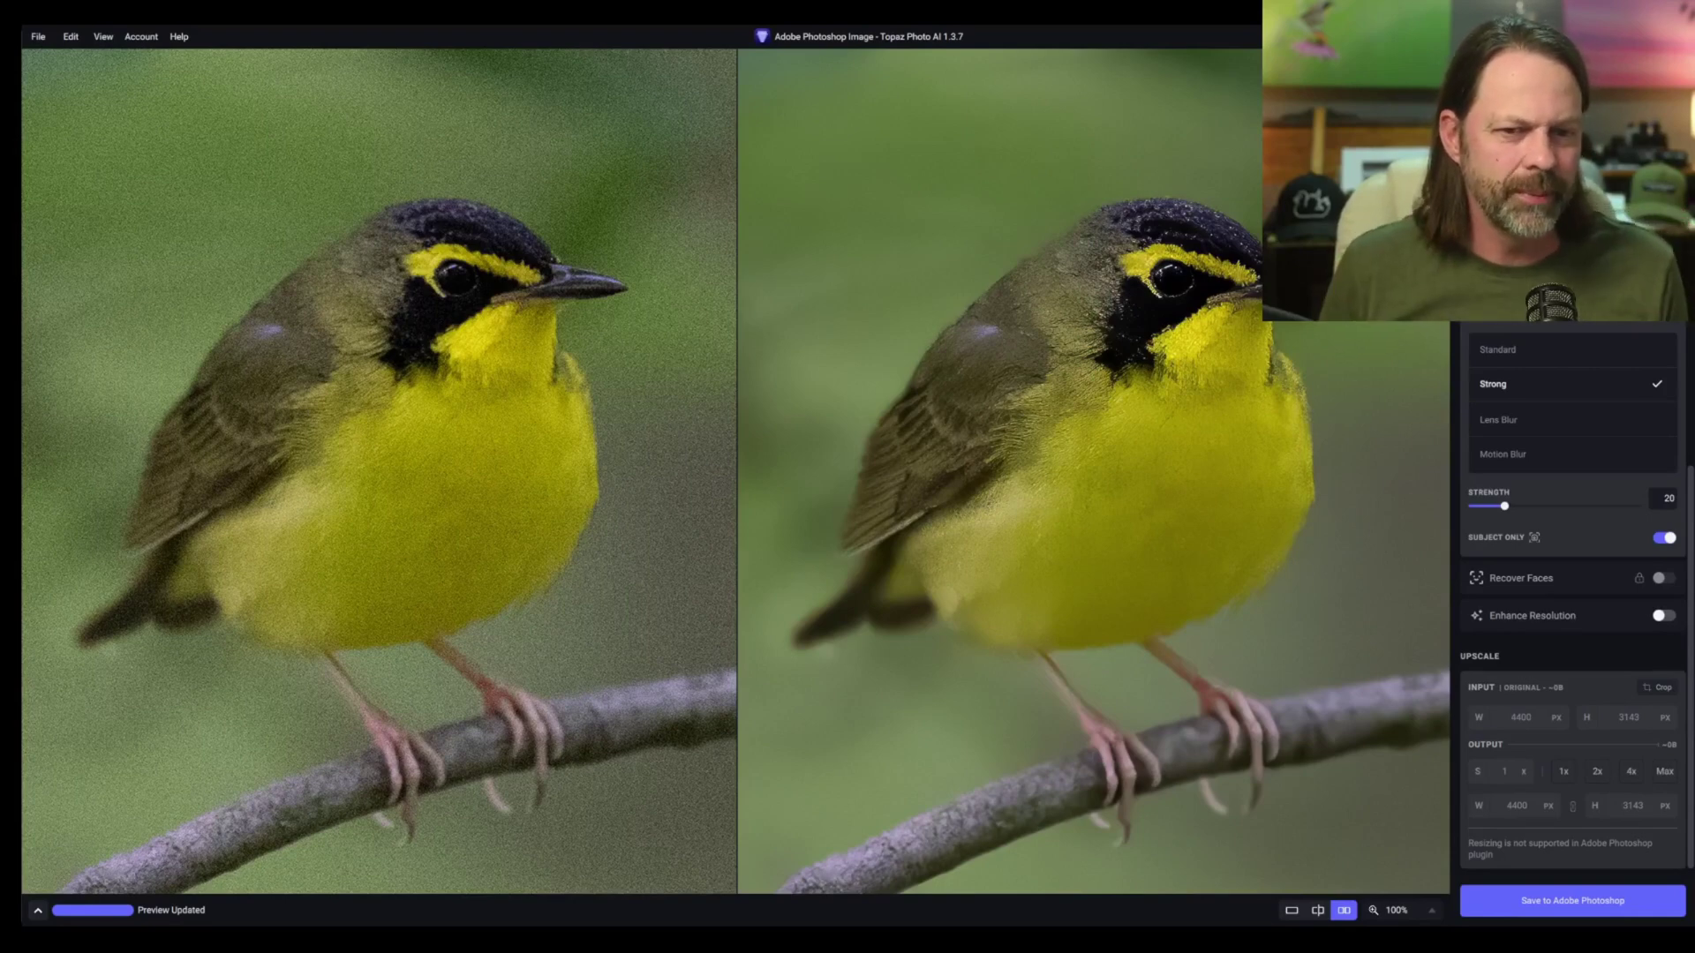
pyautogui.moveTo(1504, 506); pyautogui.dragTo(1448, 506)
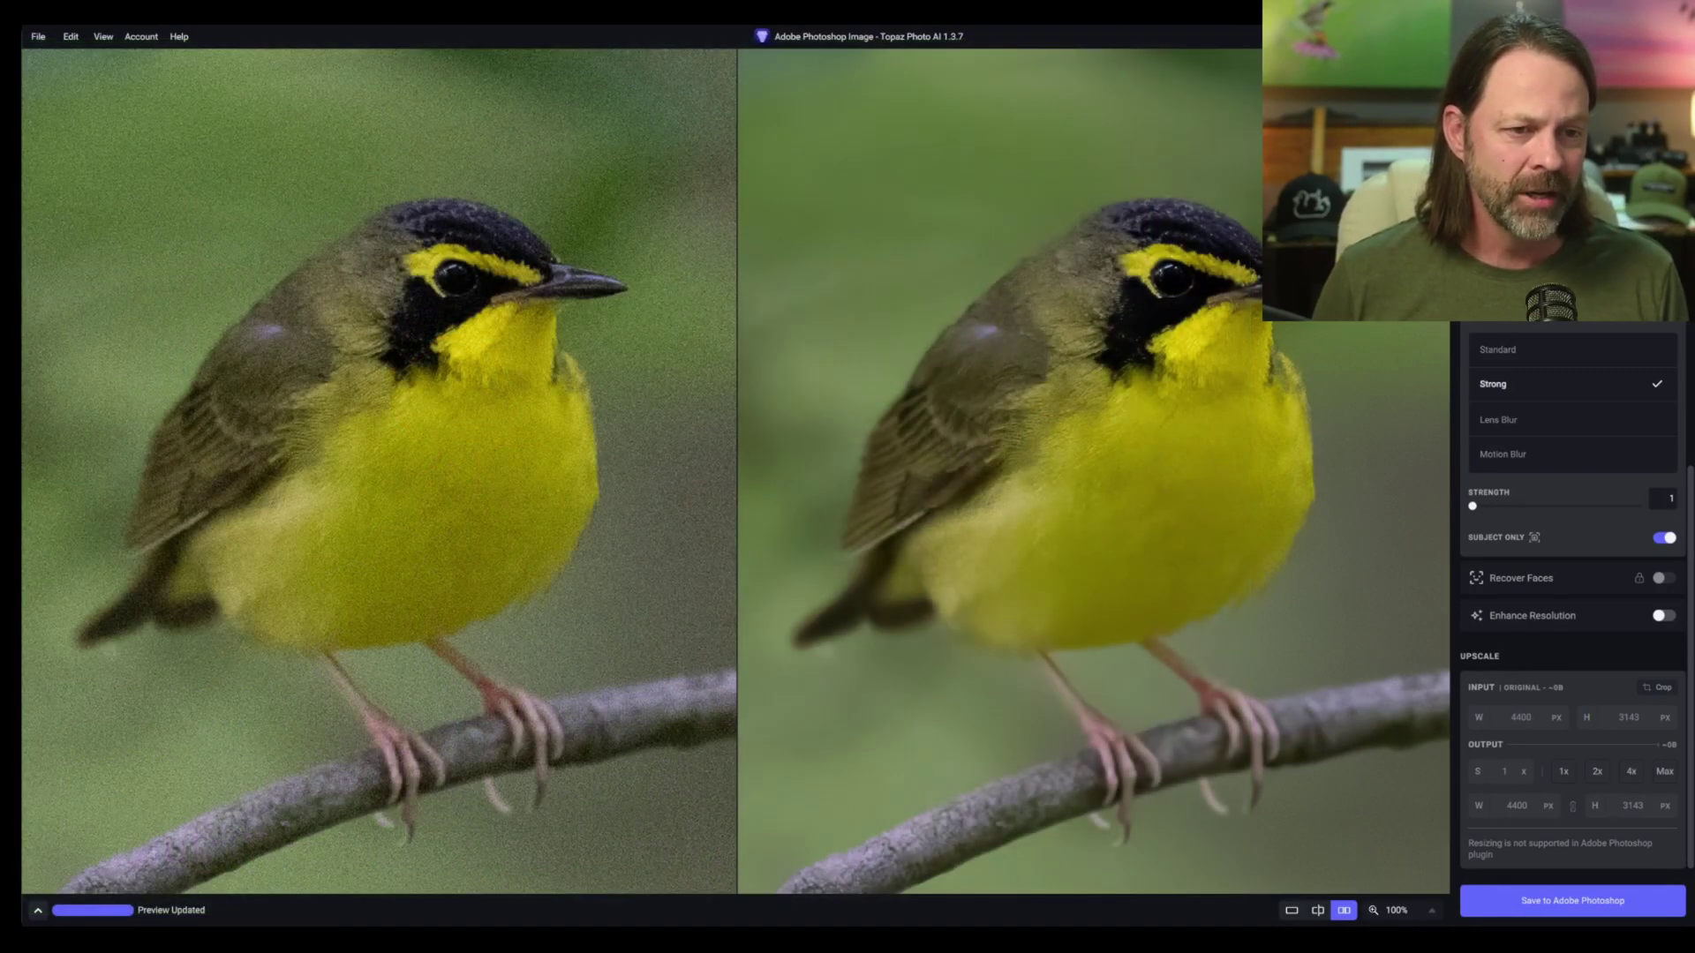
# - Review the noise removal settings and save the processed image back to Adobe Photoshop
pyautogui.scroll(1, 1494, 350)
pyautogui.scroll(5, 1554, 445)
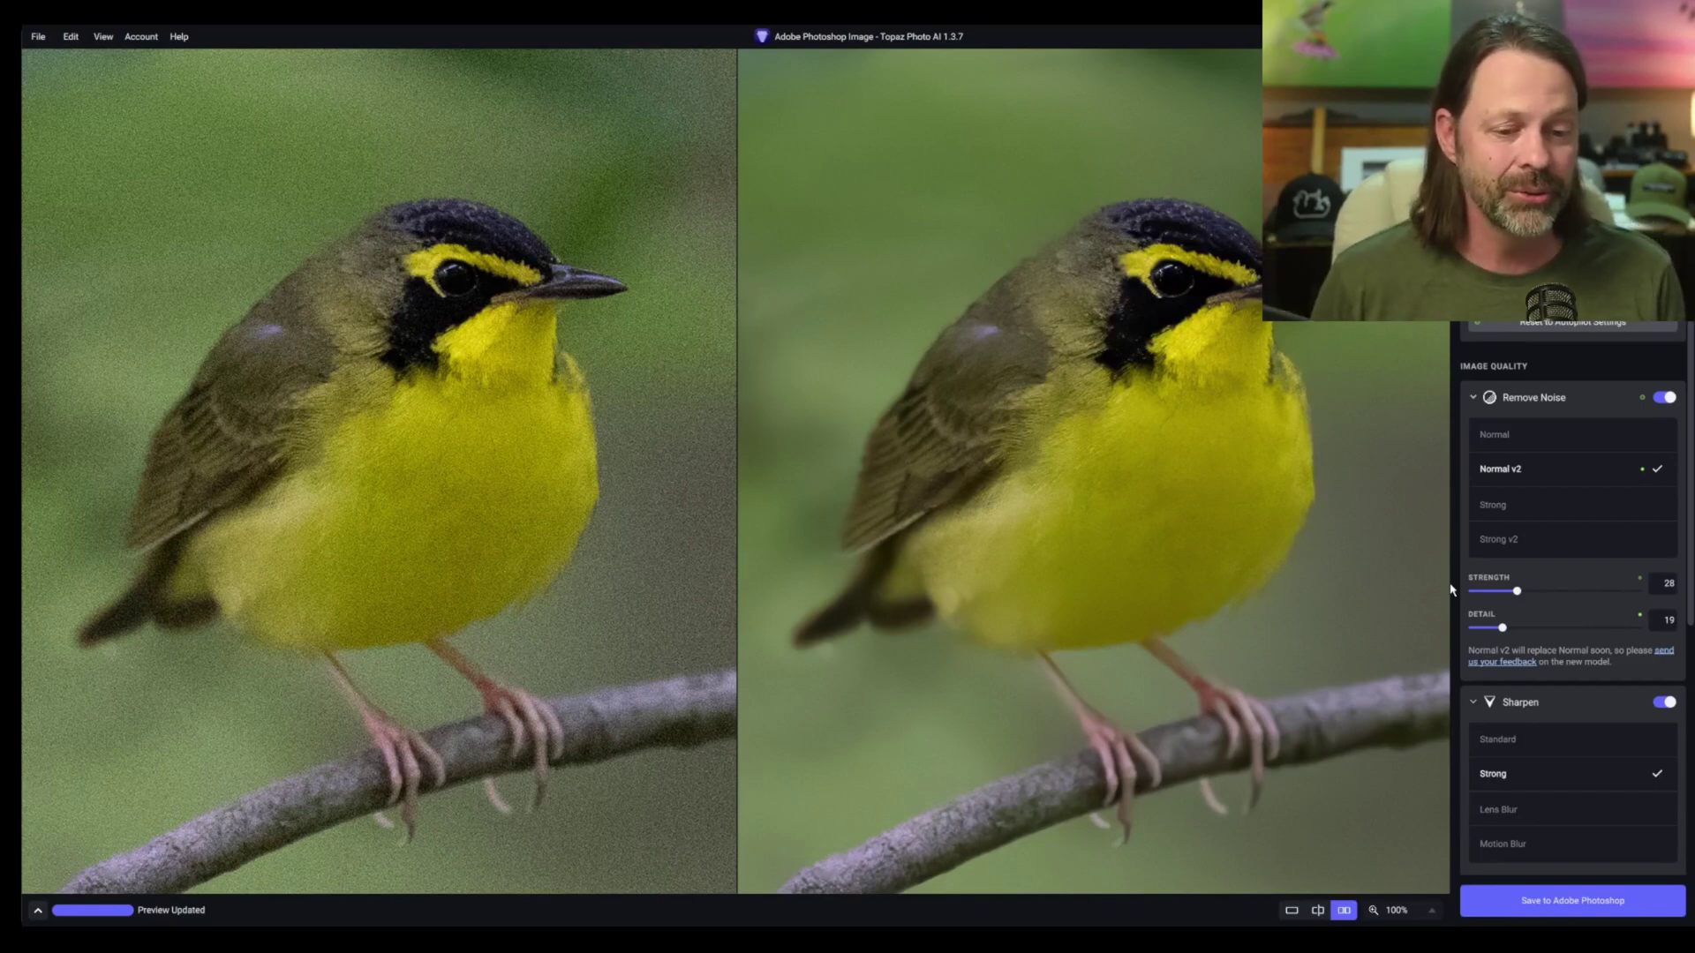
pyautogui.click(1612, 908)
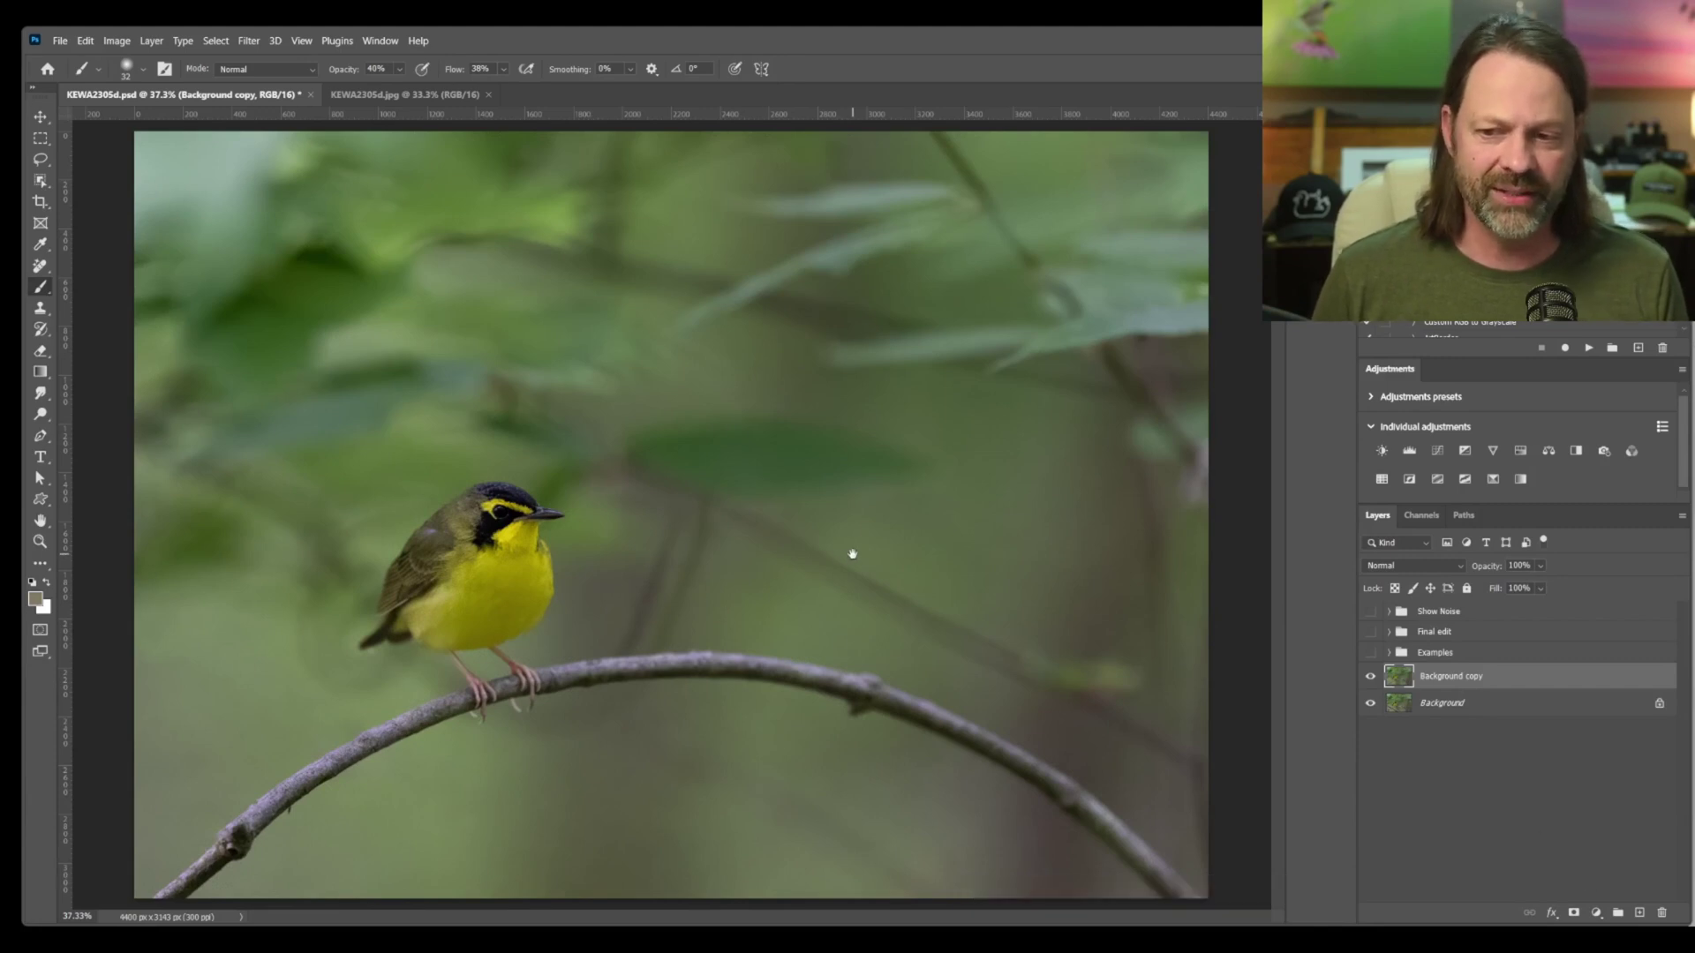
# - View the bird at 100% and compare the Topaz Photo AI layer with the original by toggling its visibility
pyautogui.hotkey('ctrl', '1')
pyautogui.moveTo(412, 612); pyautogui.dragTo(1075, 427)
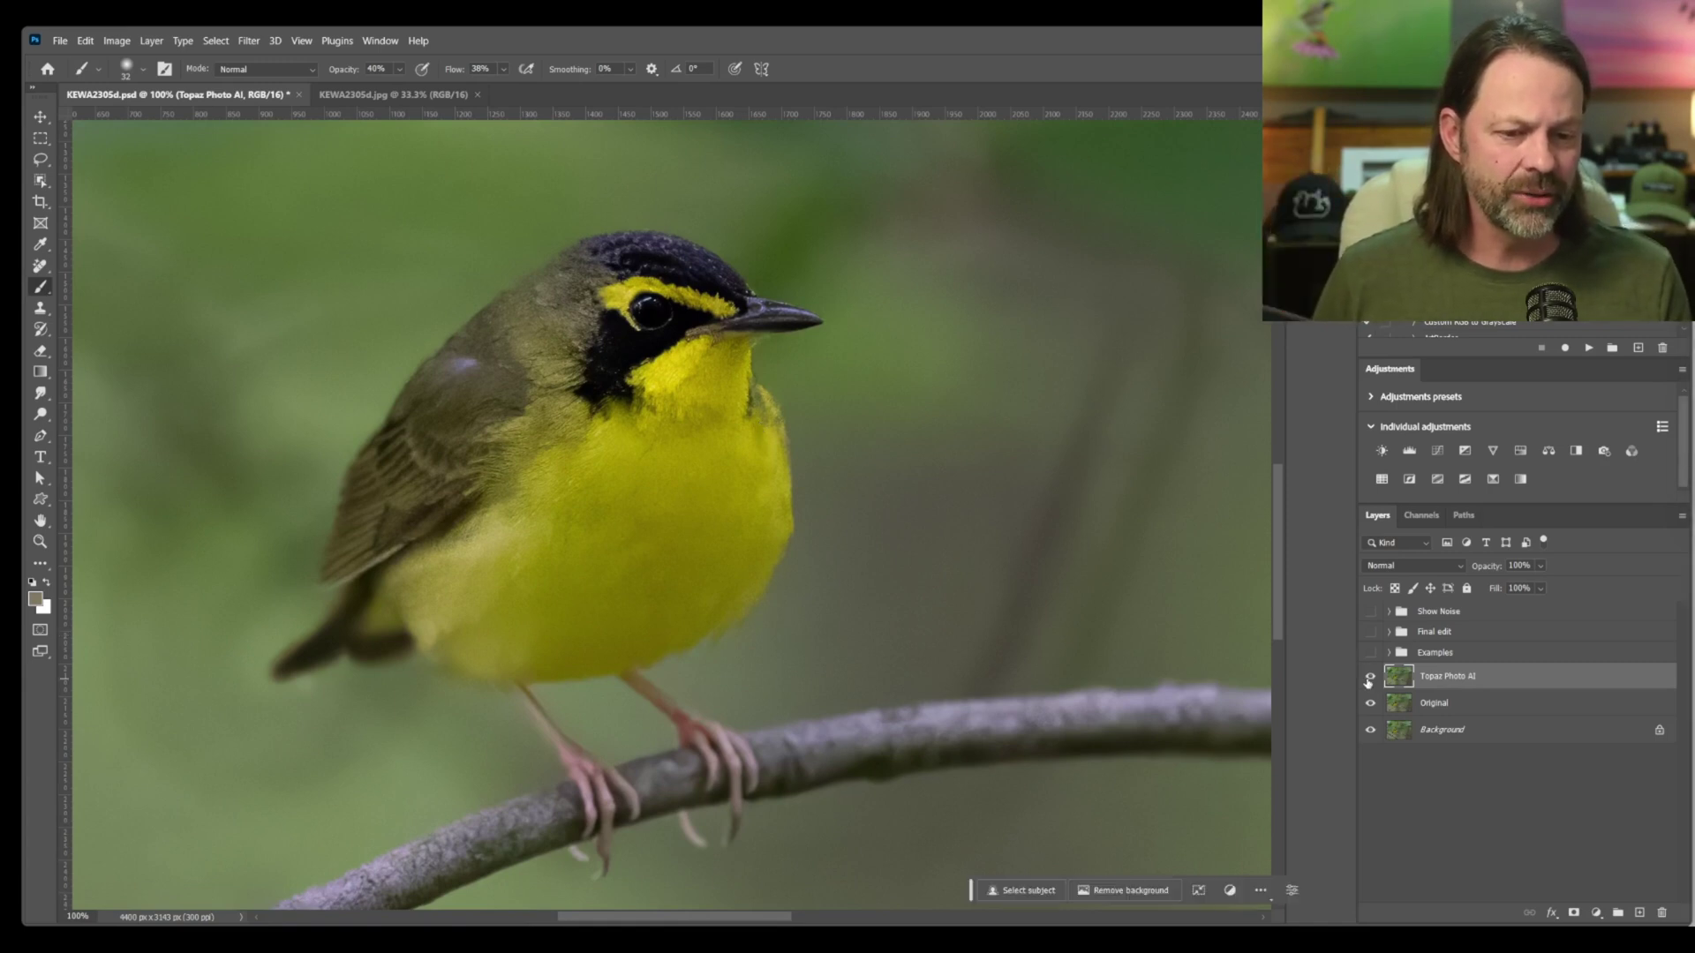
pyautogui.click(1369, 679)
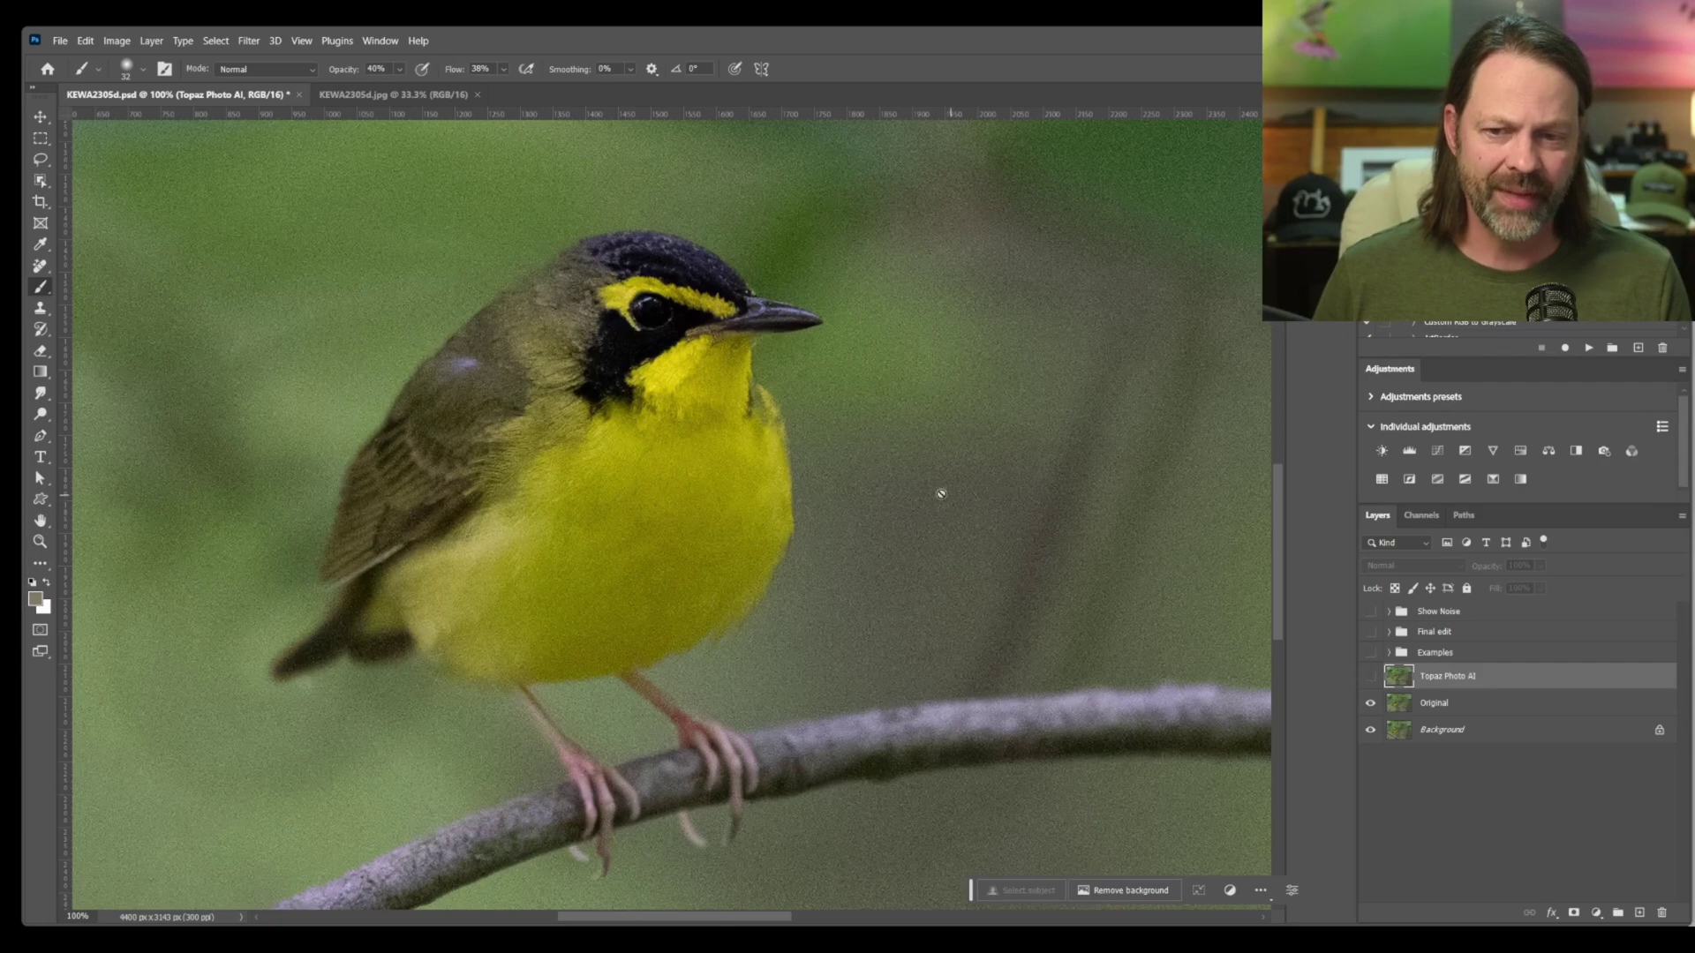
pyautogui.click(1371, 679)
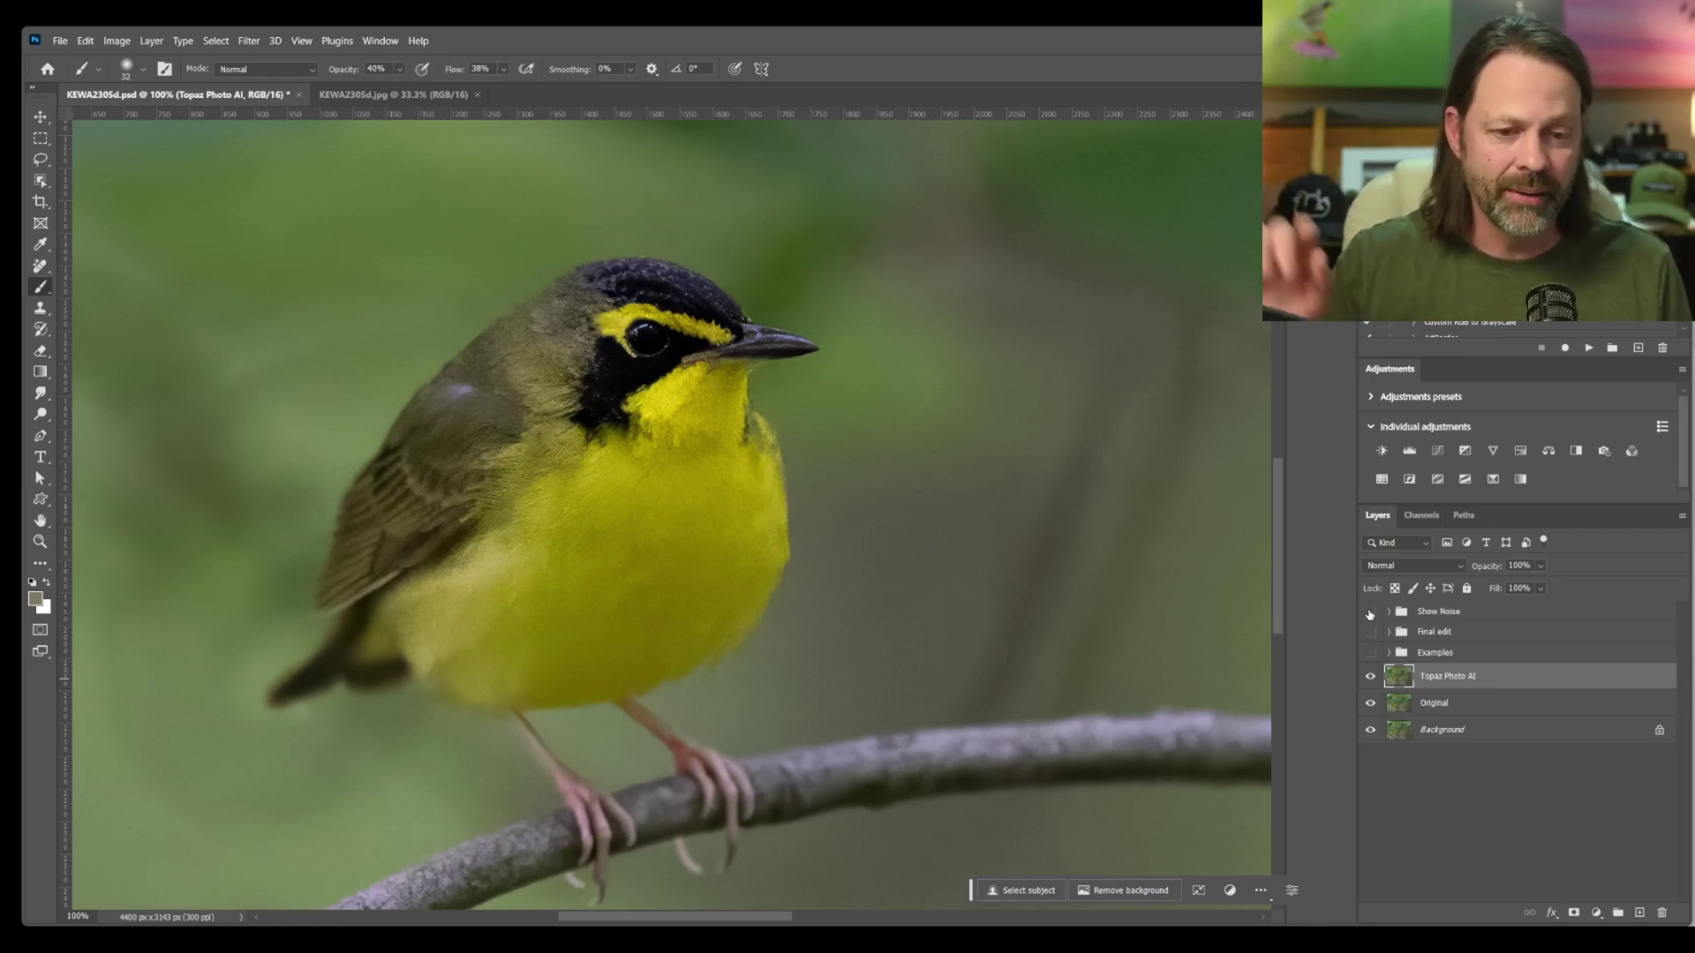
# - Use the Show Noise group to compare noise with the Topaz Photo AI layer on and off, leaving the group hidden
pyautogui.click(1370, 612)
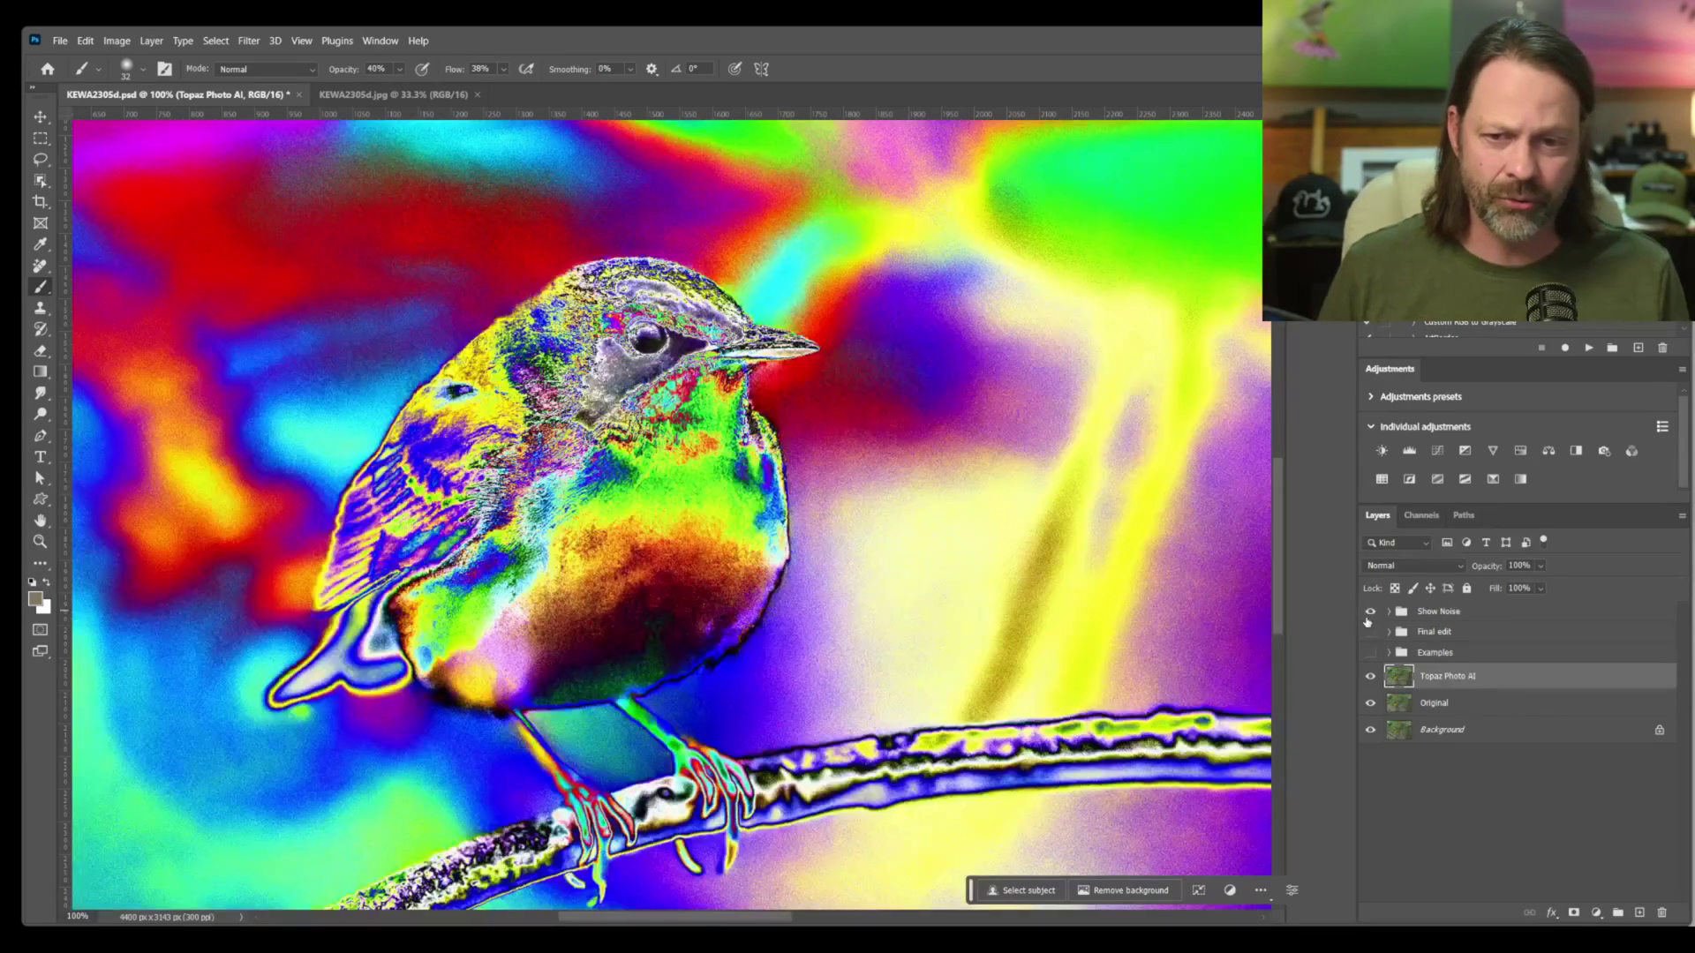
pyautogui.click(1368, 674)
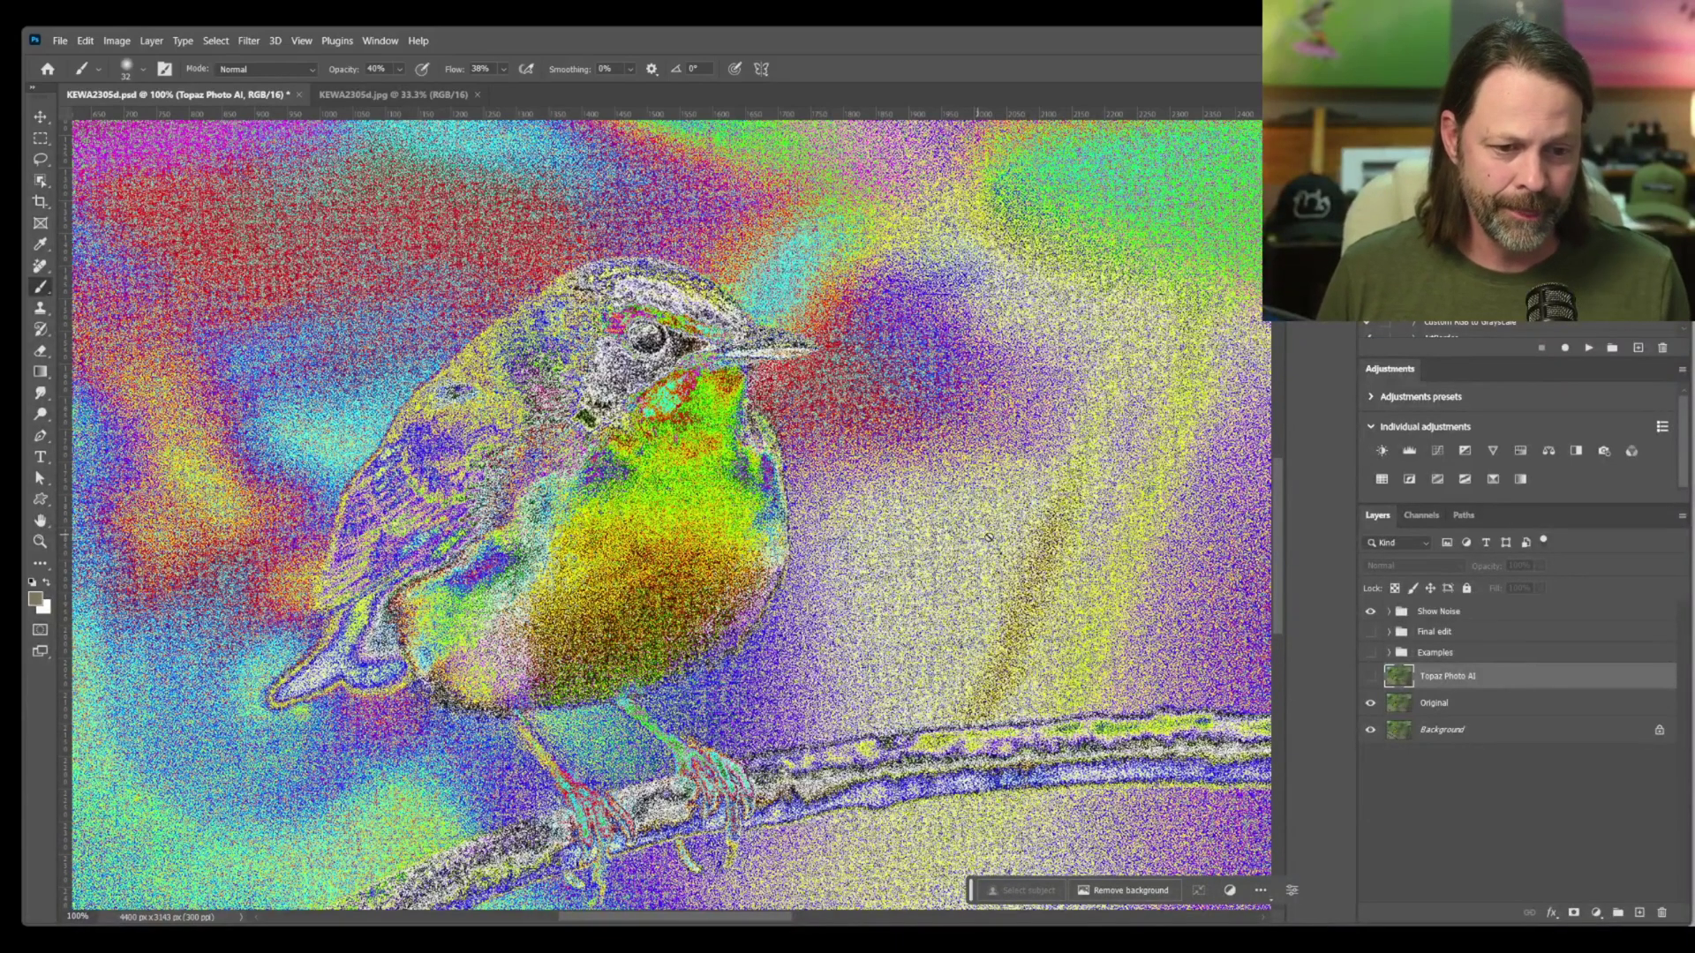
pyautogui.click(1371, 676)
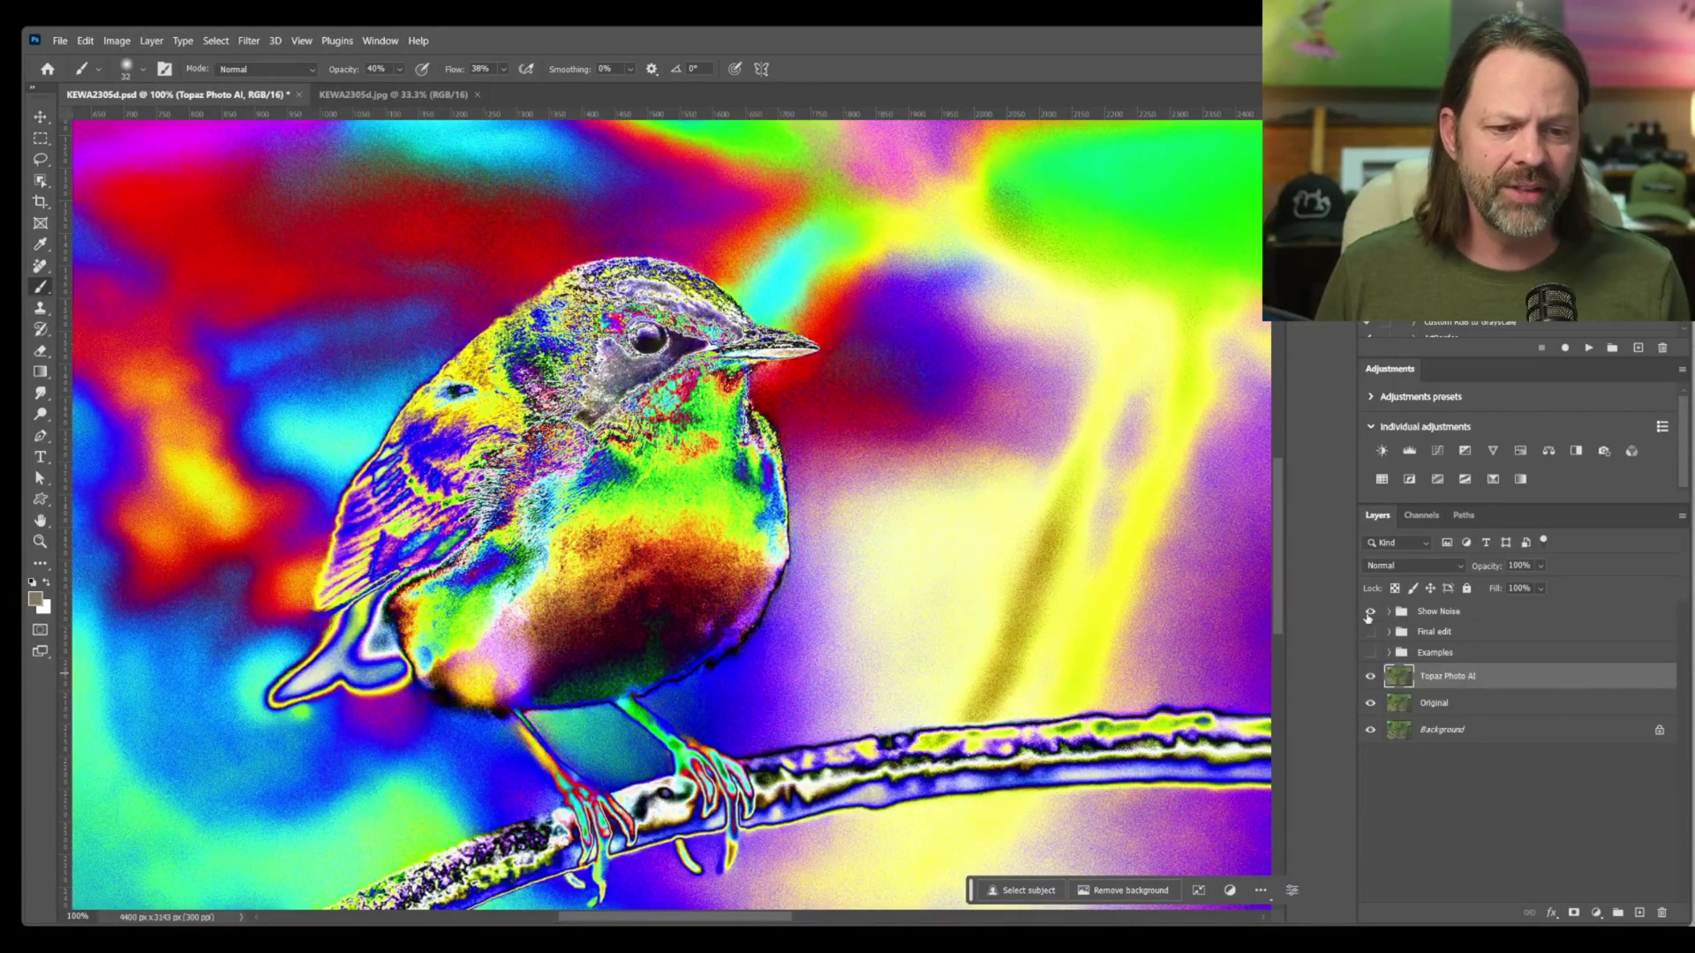
pyautogui.click(1371, 611)
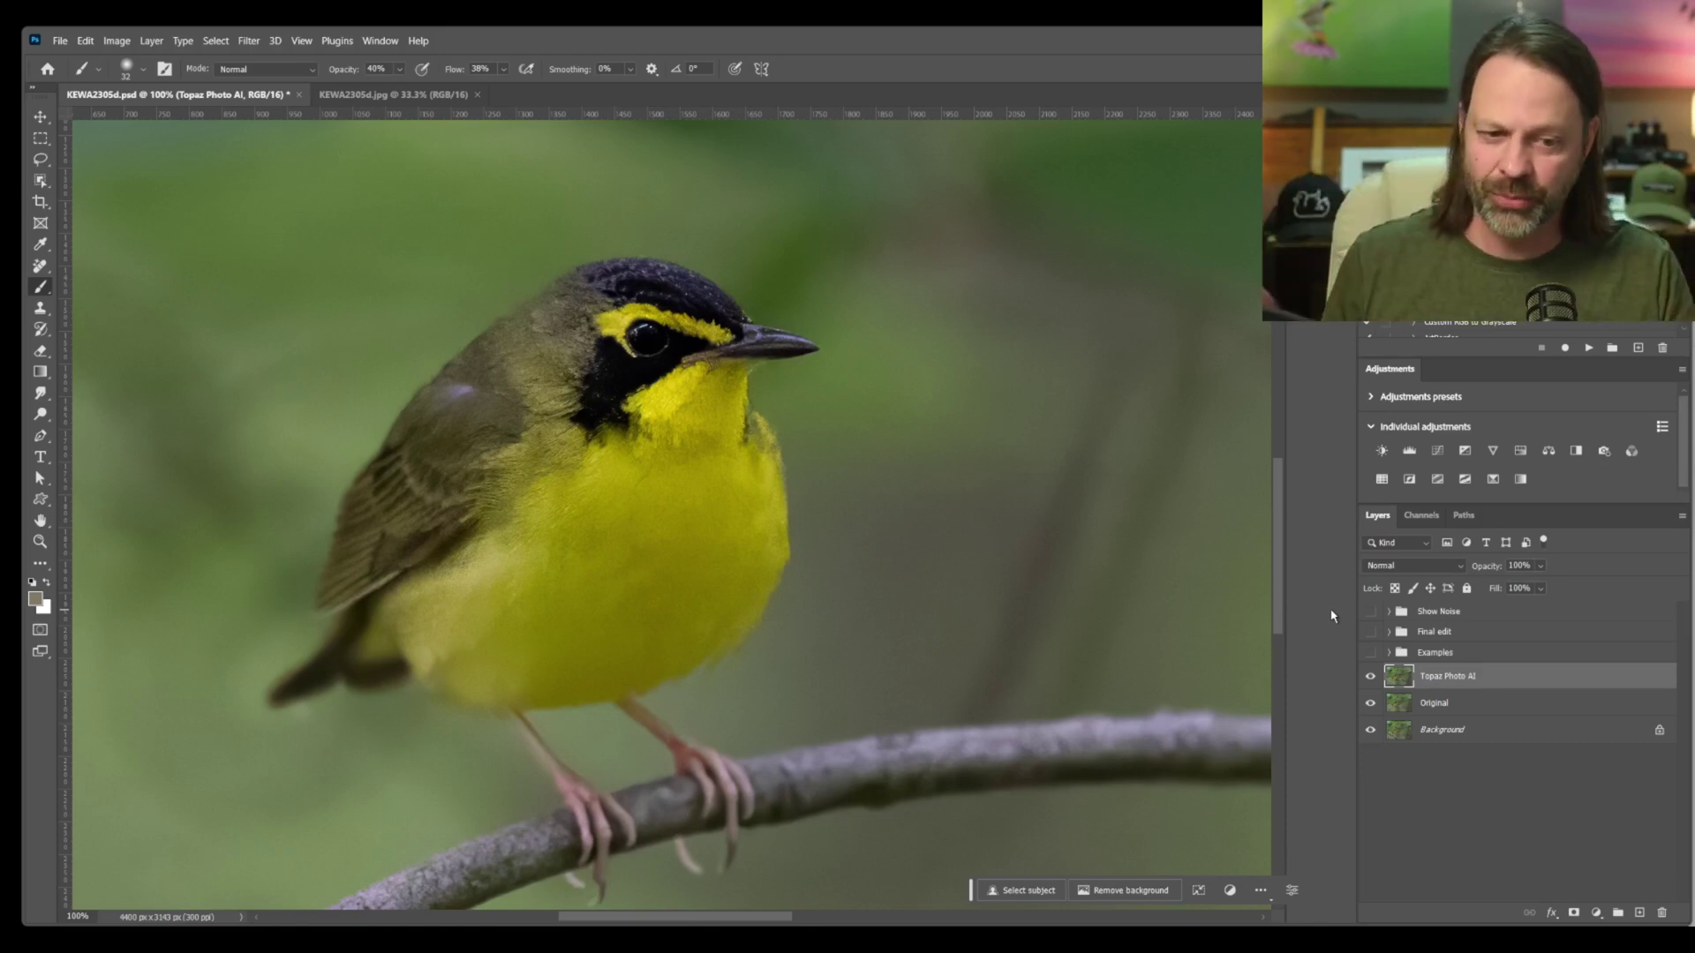
# - Show the Examples and Show Noise groups and examine the background for compression banding
pyautogui.click(1370, 654)
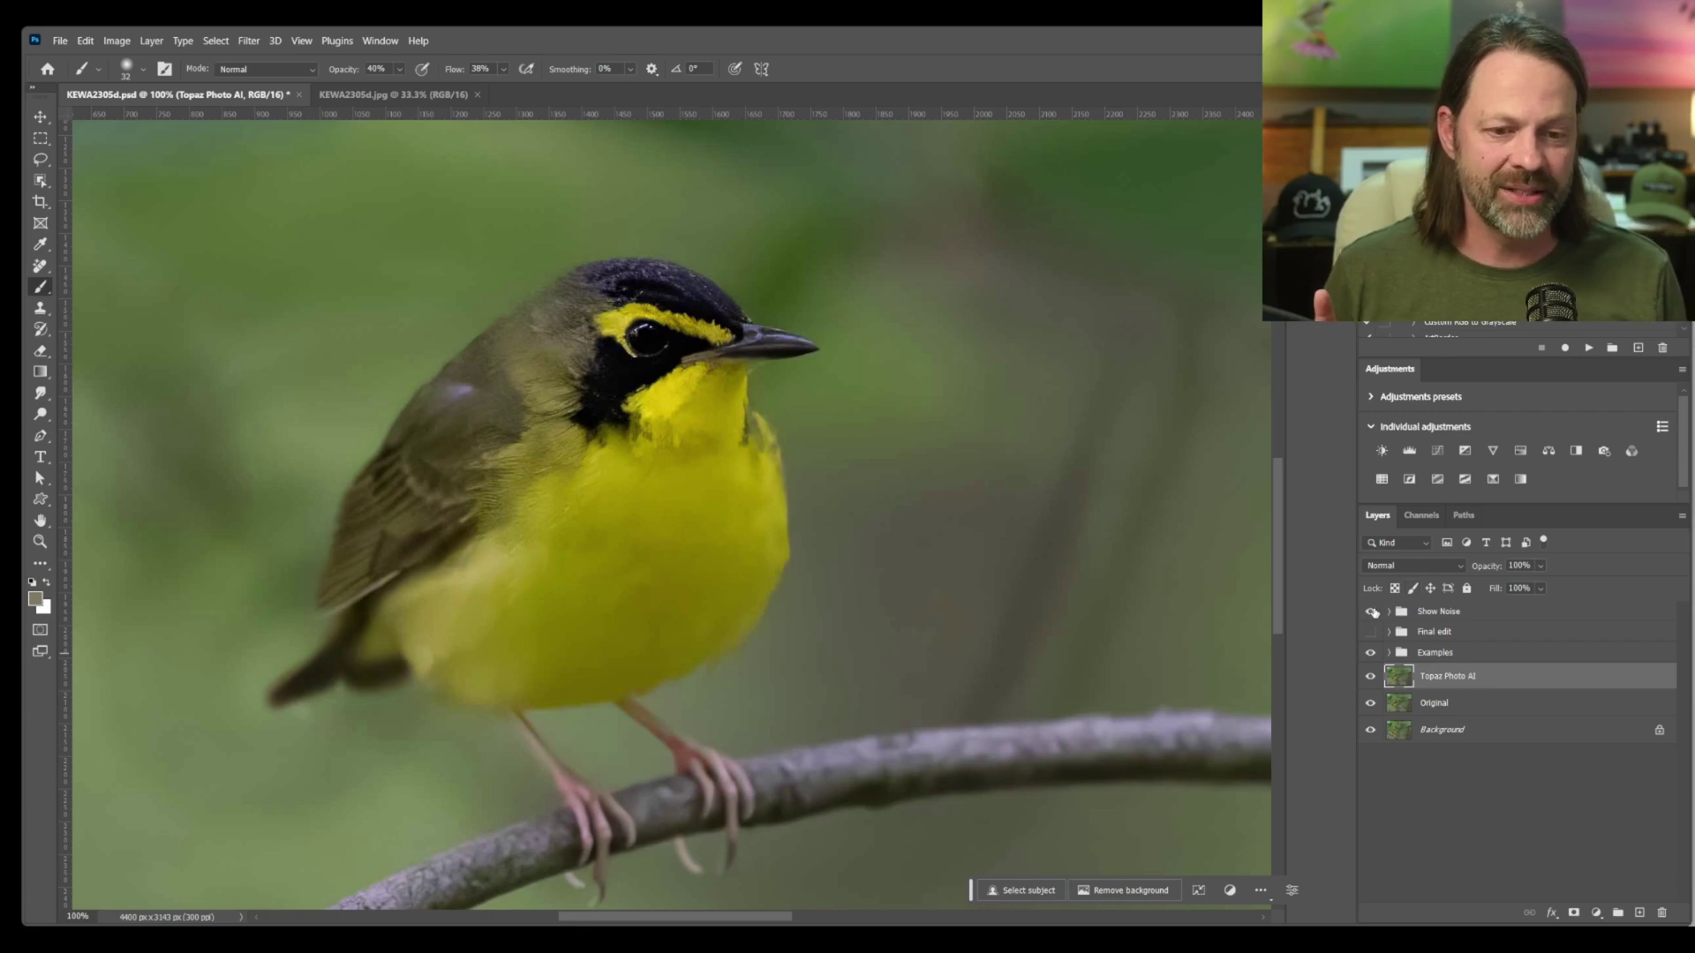
pyautogui.click(1371, 612)
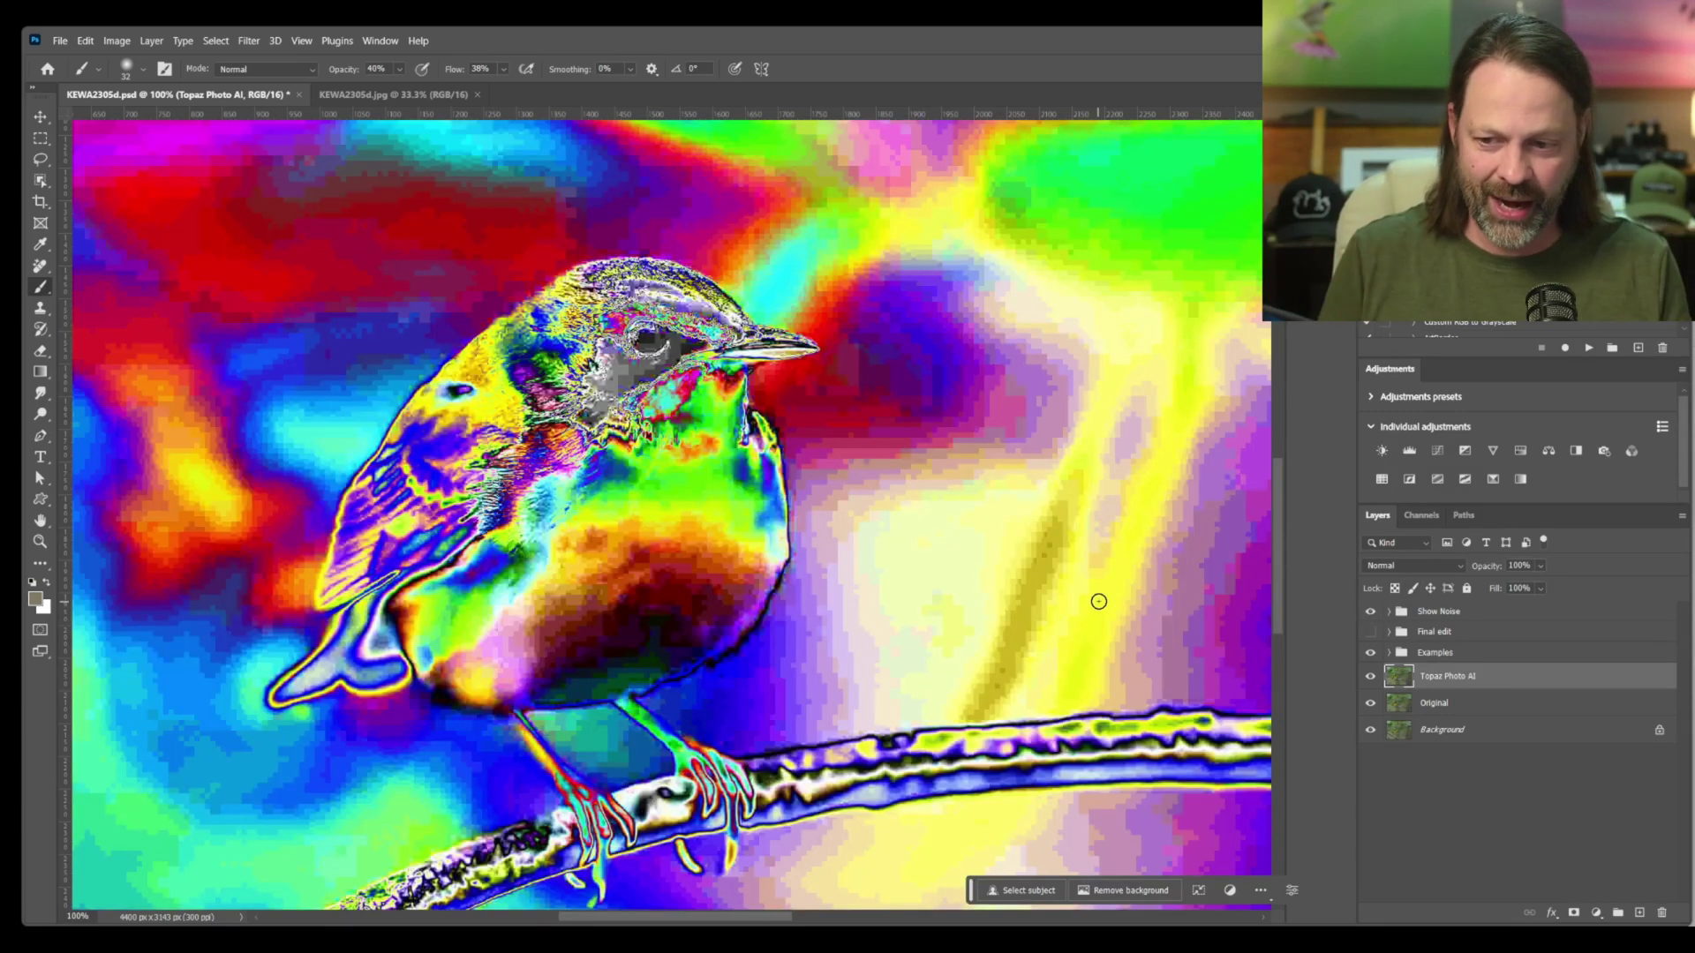
pyautogui.moveTo(1098, 601); pyautogui.dragTo(935, 541)
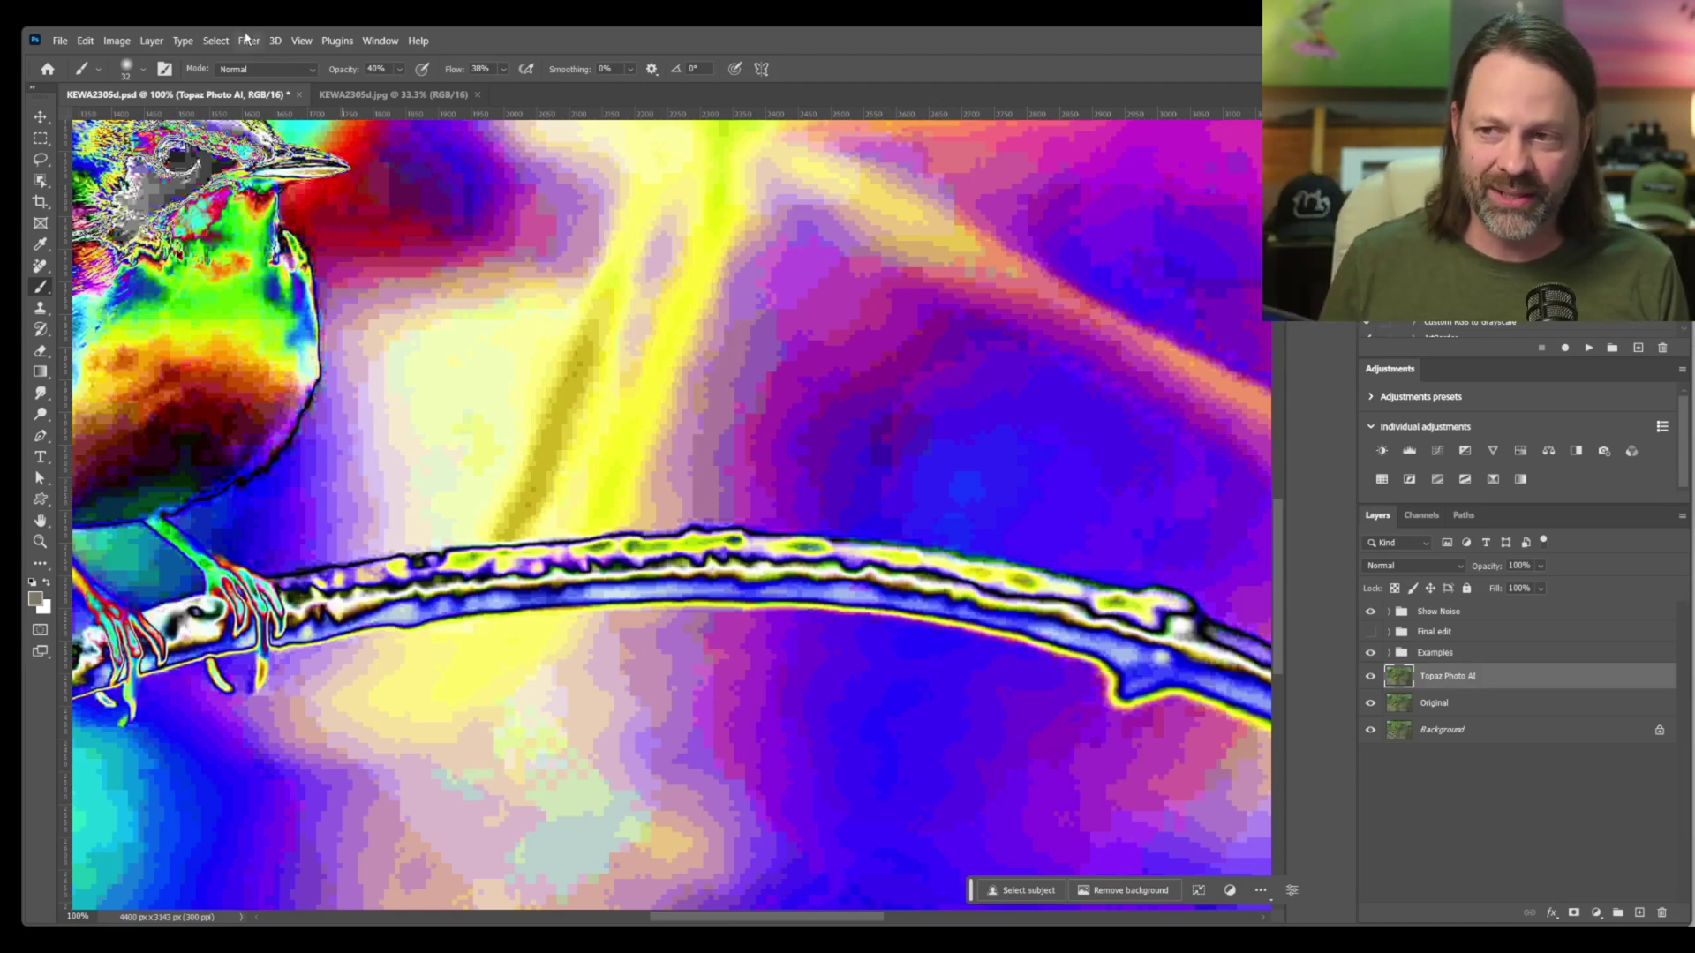
pyautogui.click(248, 41)
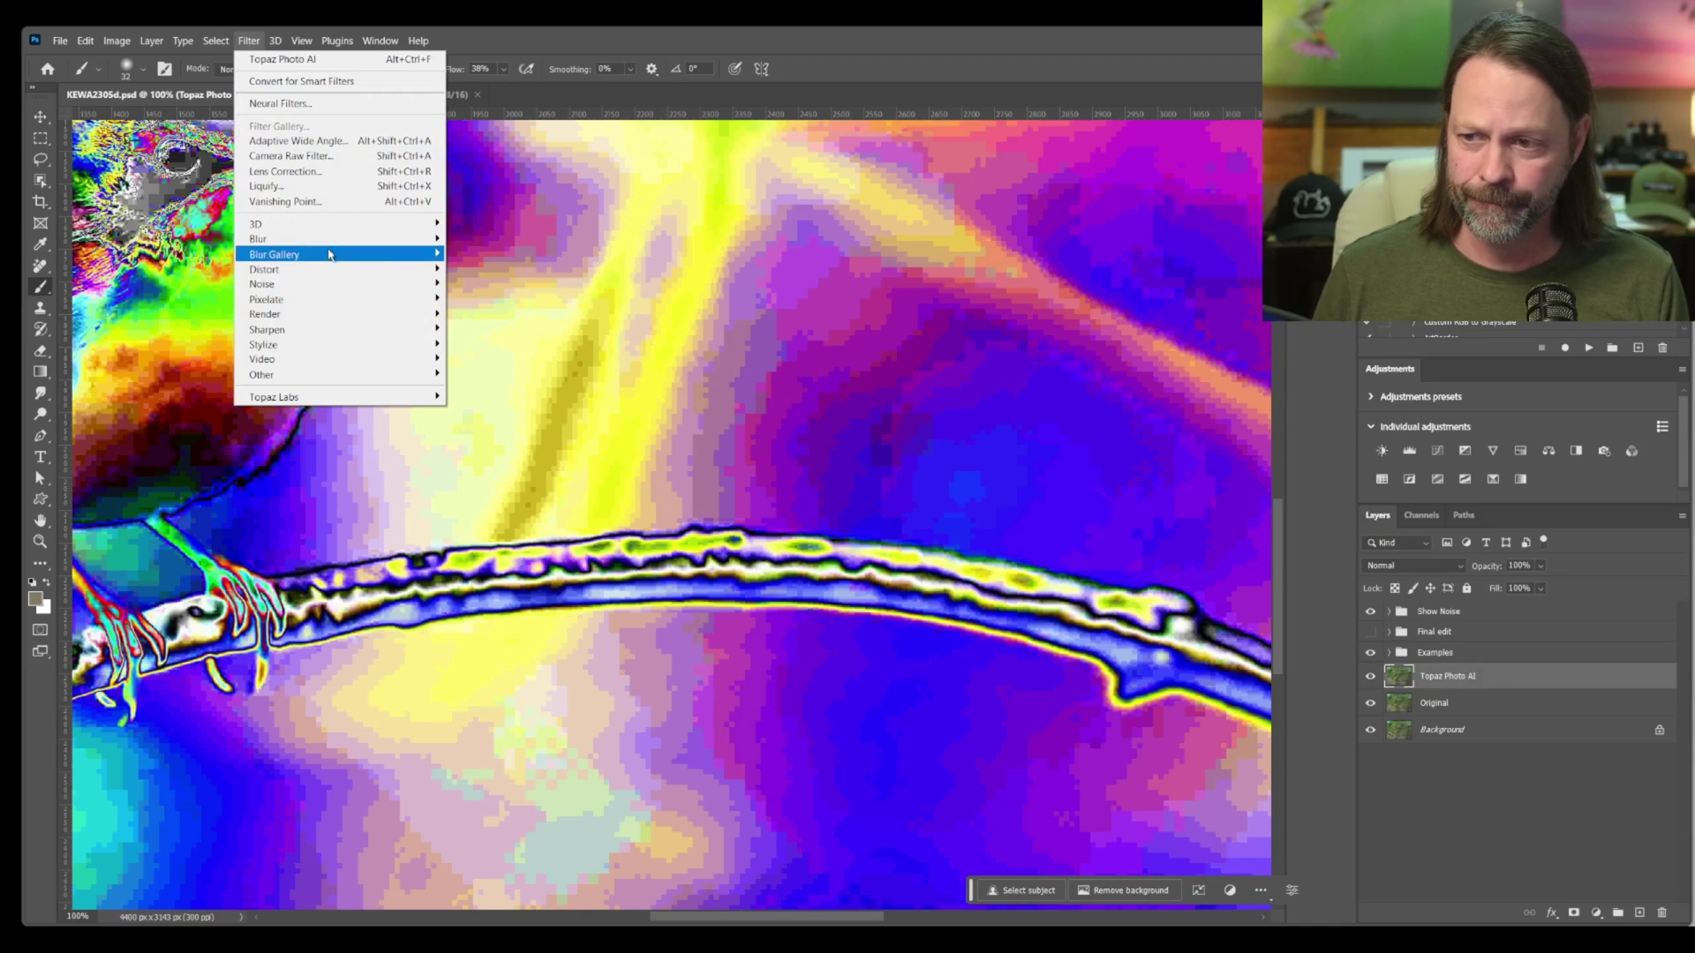
pyautogui.moveTo(333, 284)
pyautogui.click(510, 289)
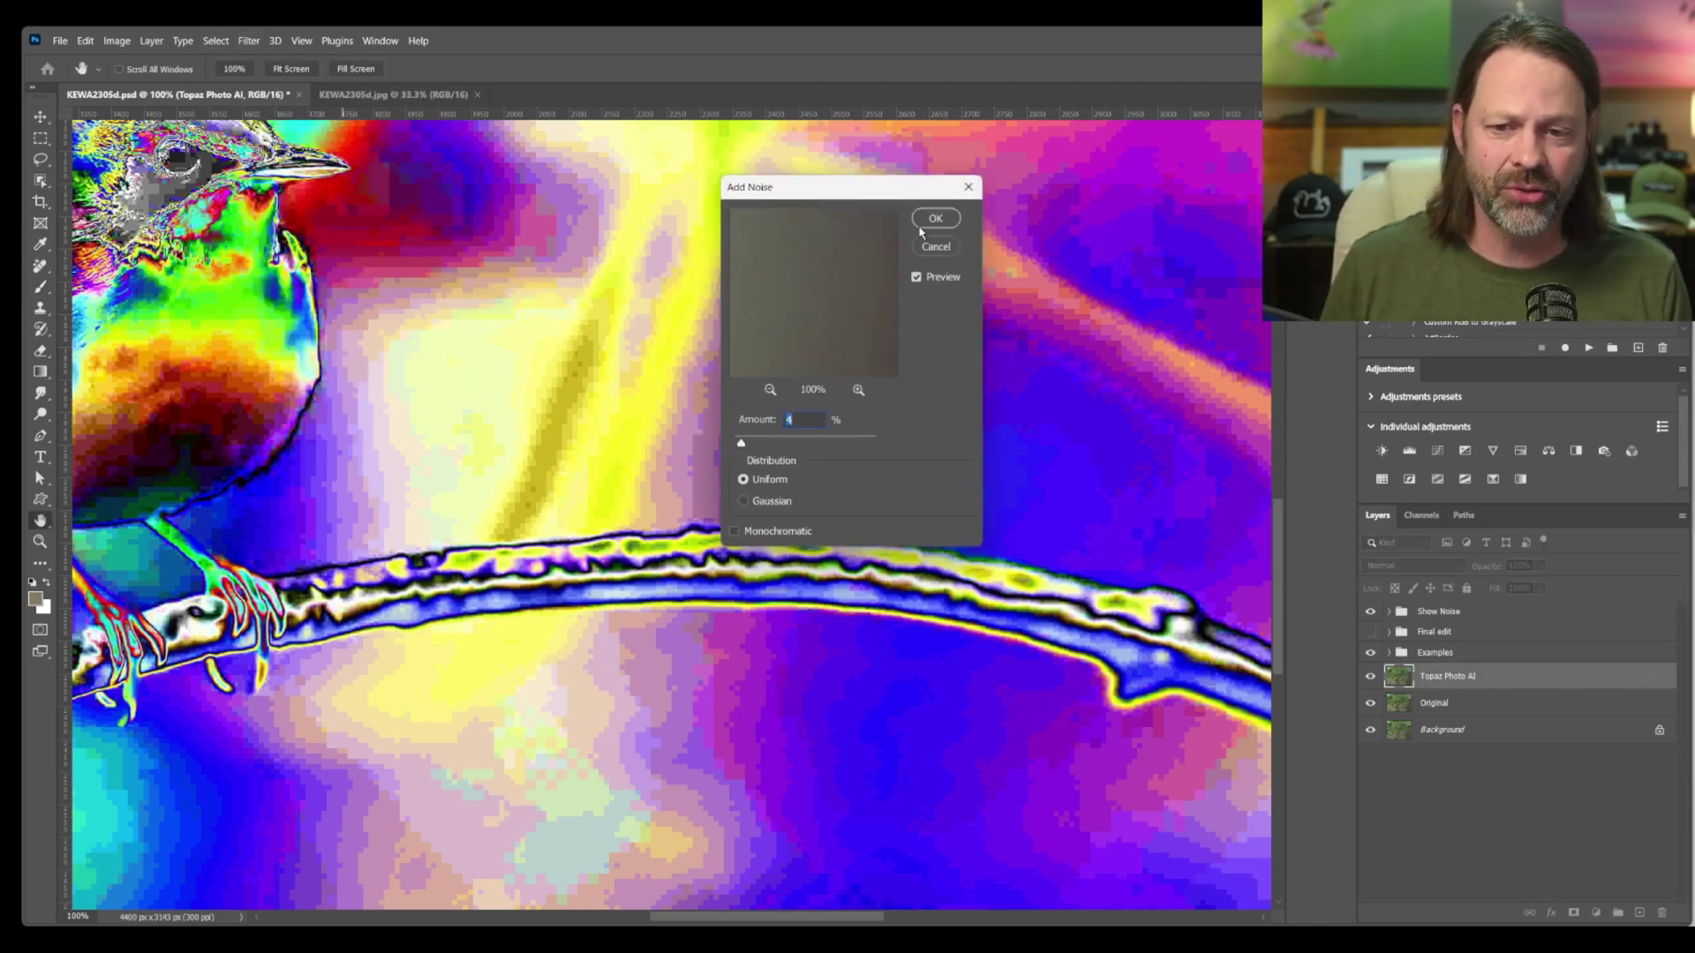
pyautogui.click(934, 247)
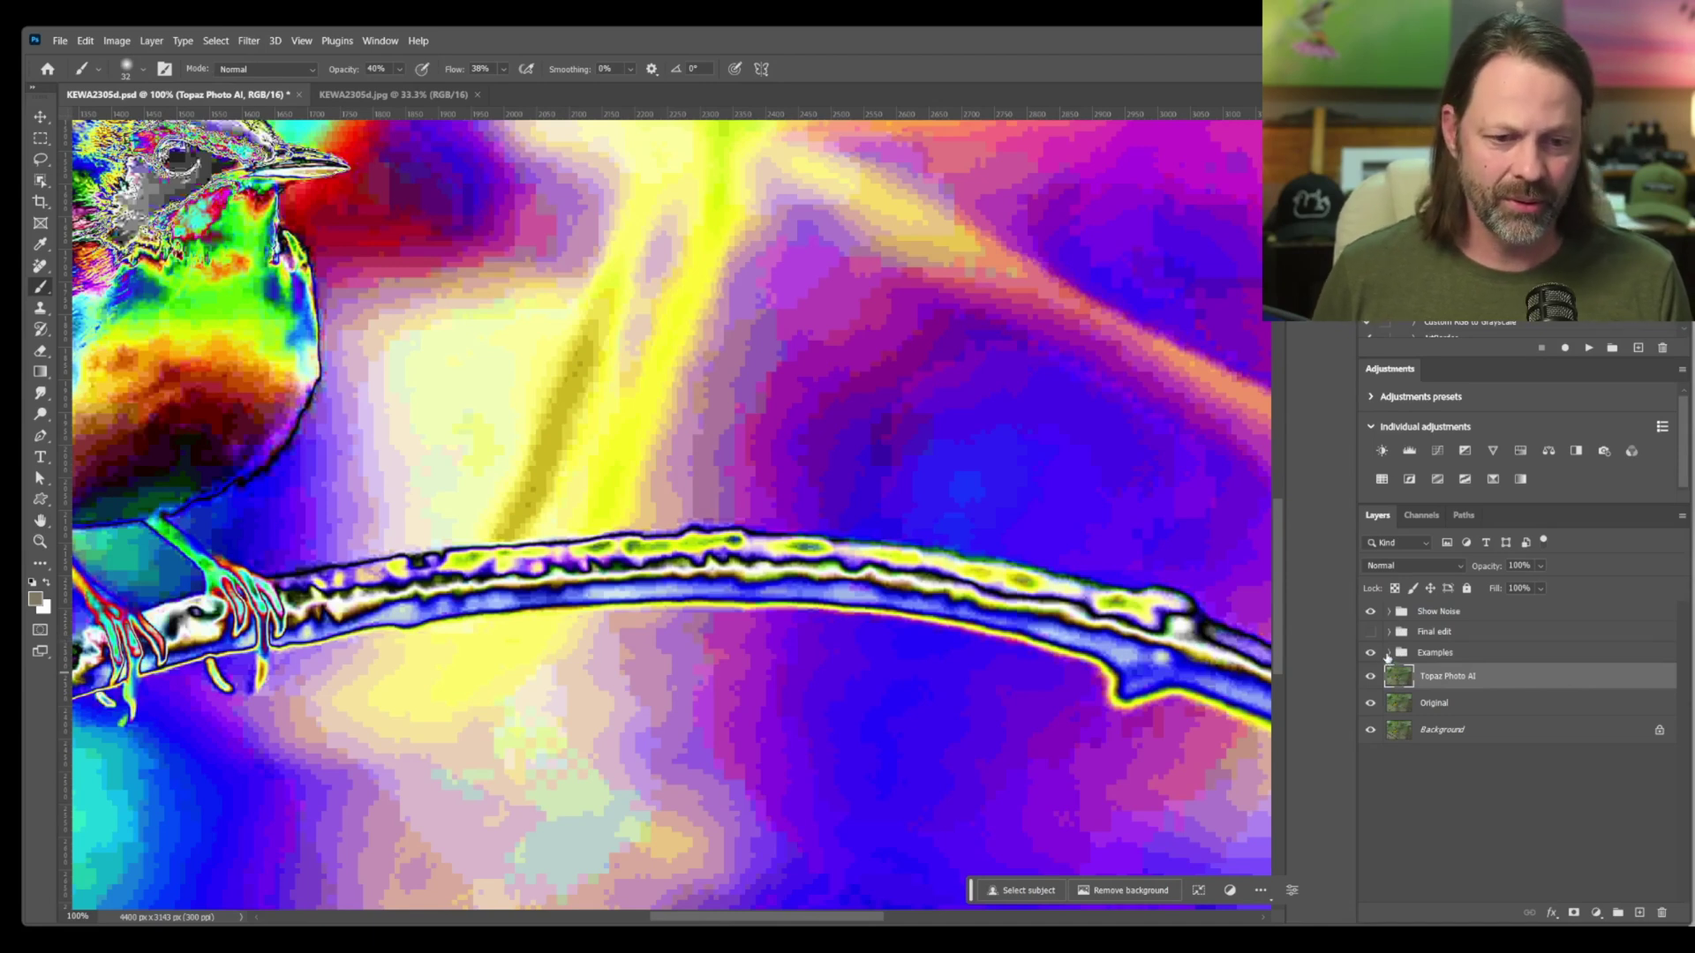
# - Expand the Examples group, show its With noise layer to compare the banding, and hide the whole group
pyautogui.click(1388, 653)
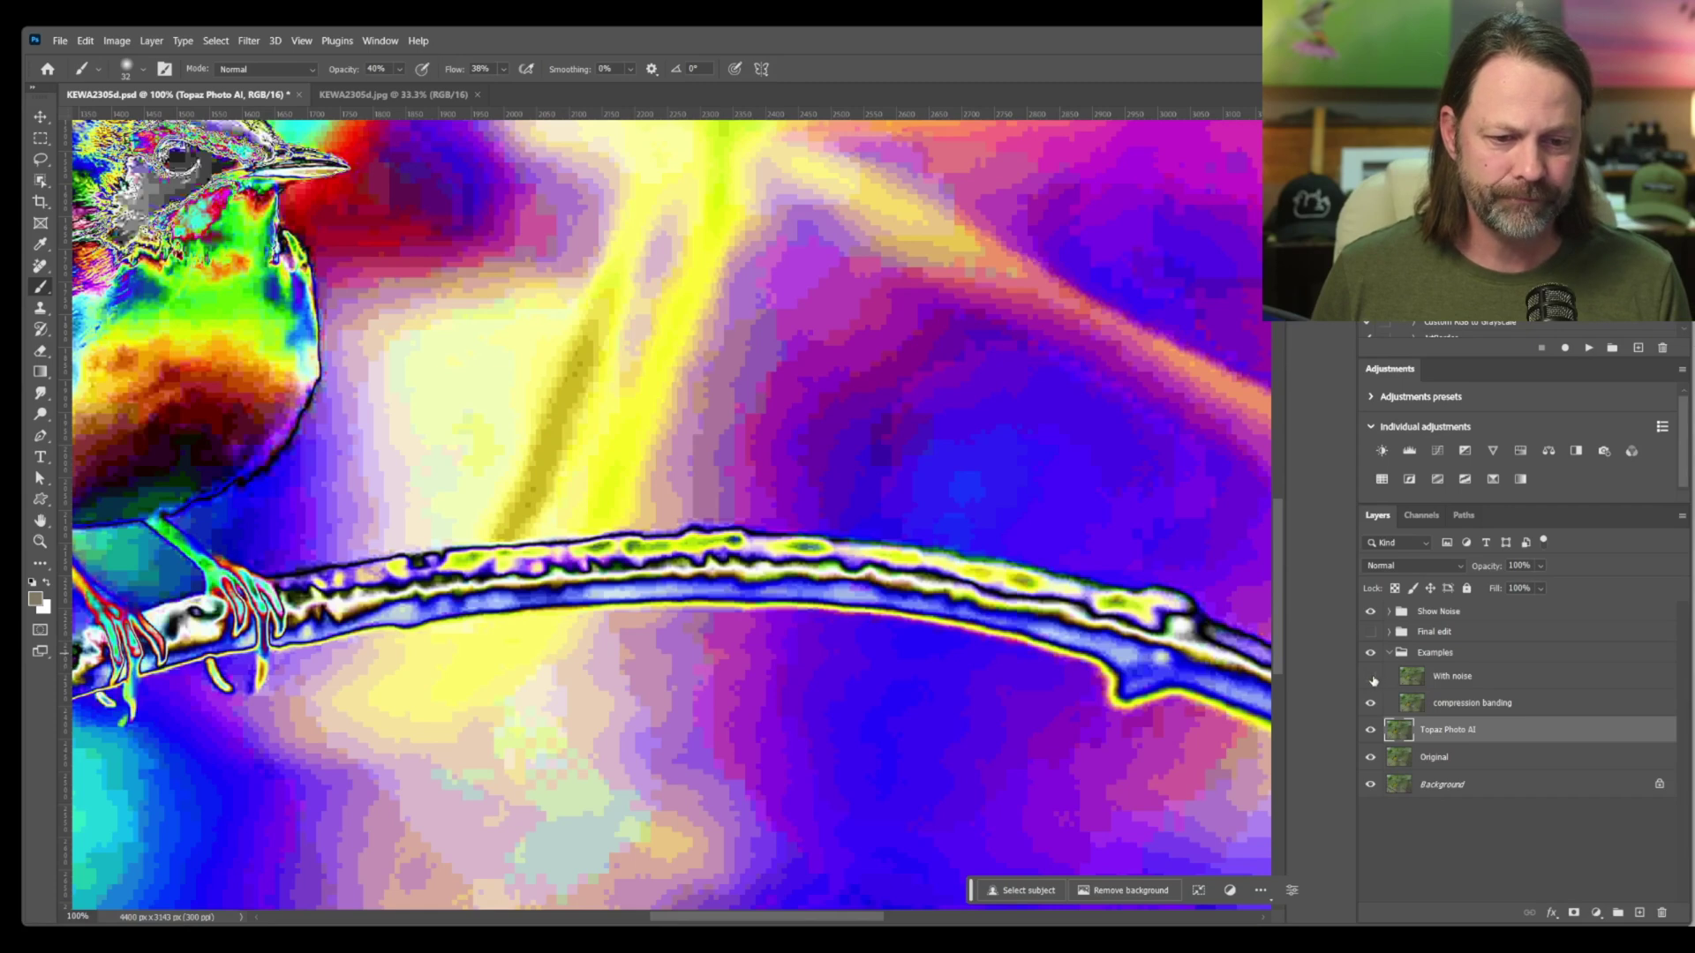
pyautogui.click(1371, 677)
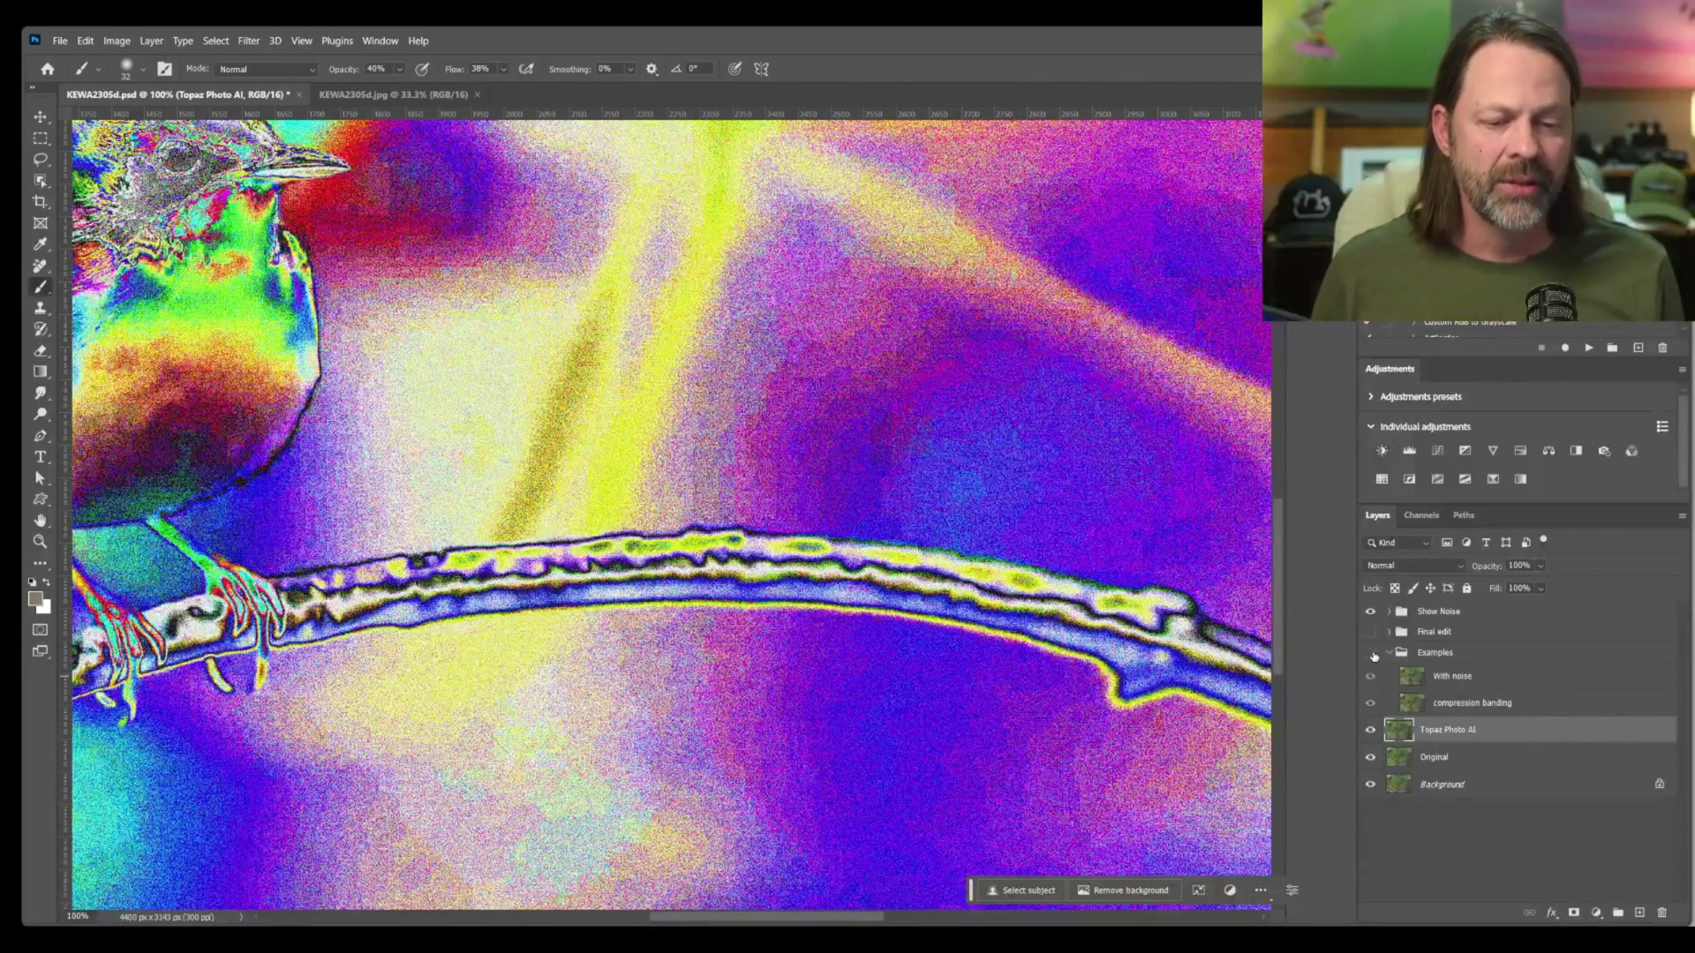
pyautogui.click(1371, 654)
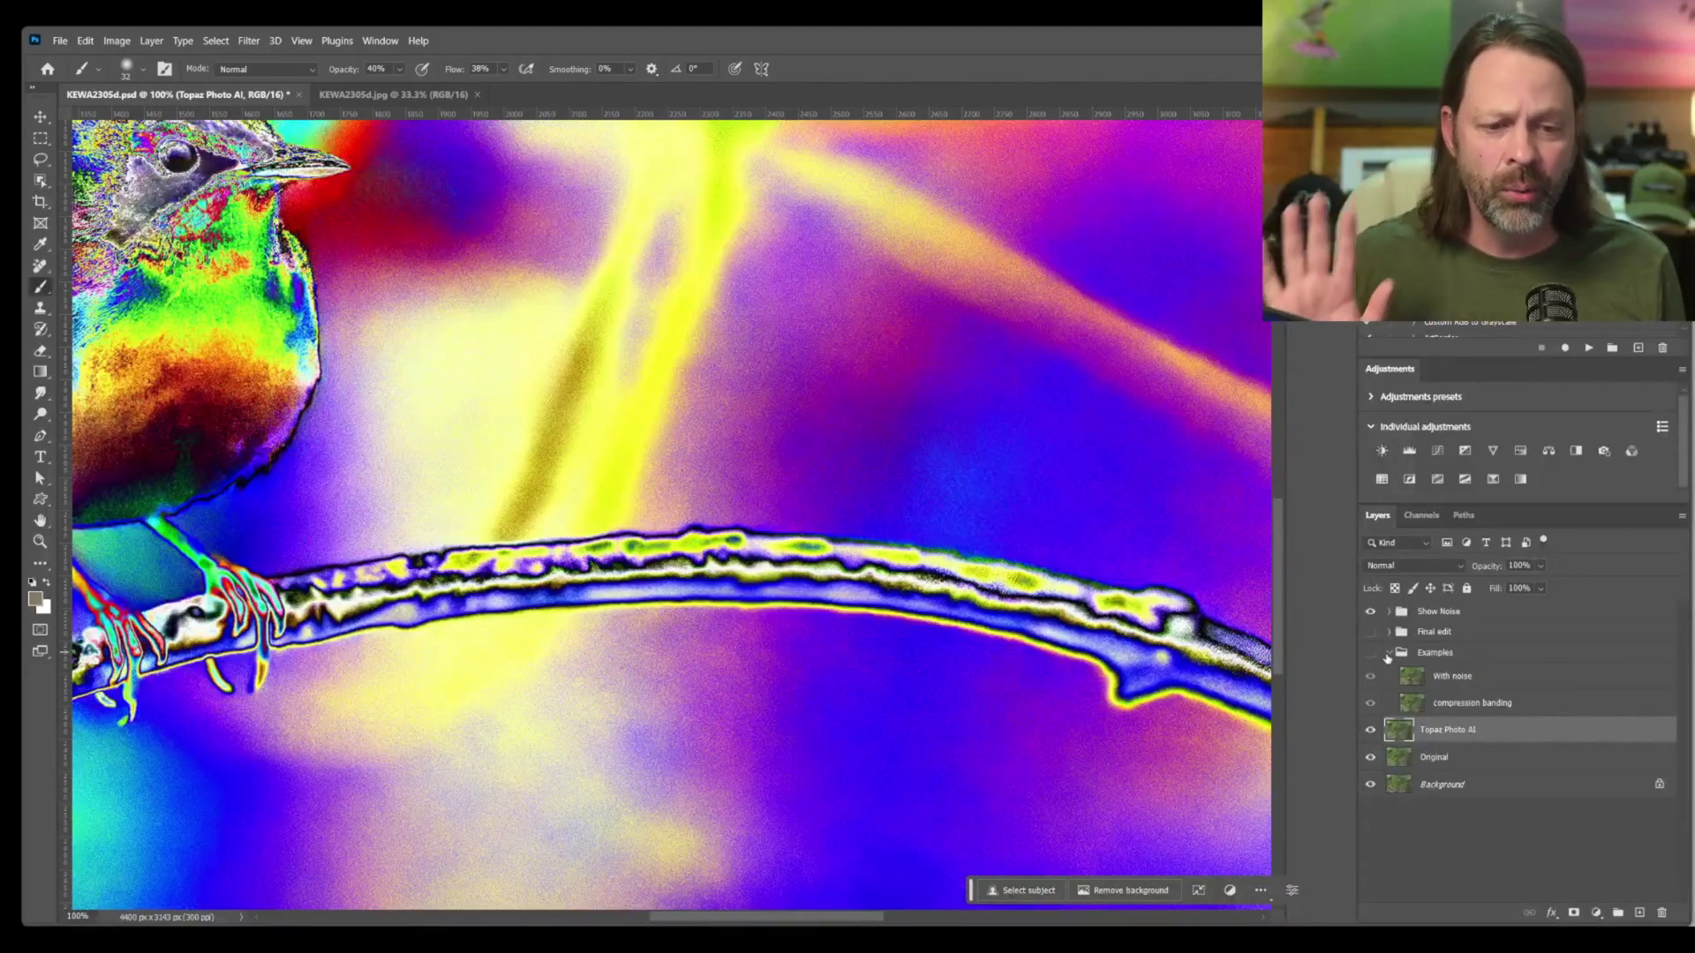
# - Collapse the Examples group and hide the Show Noise group to view the bird in normal colours
pyautogui.click(1389, 653)
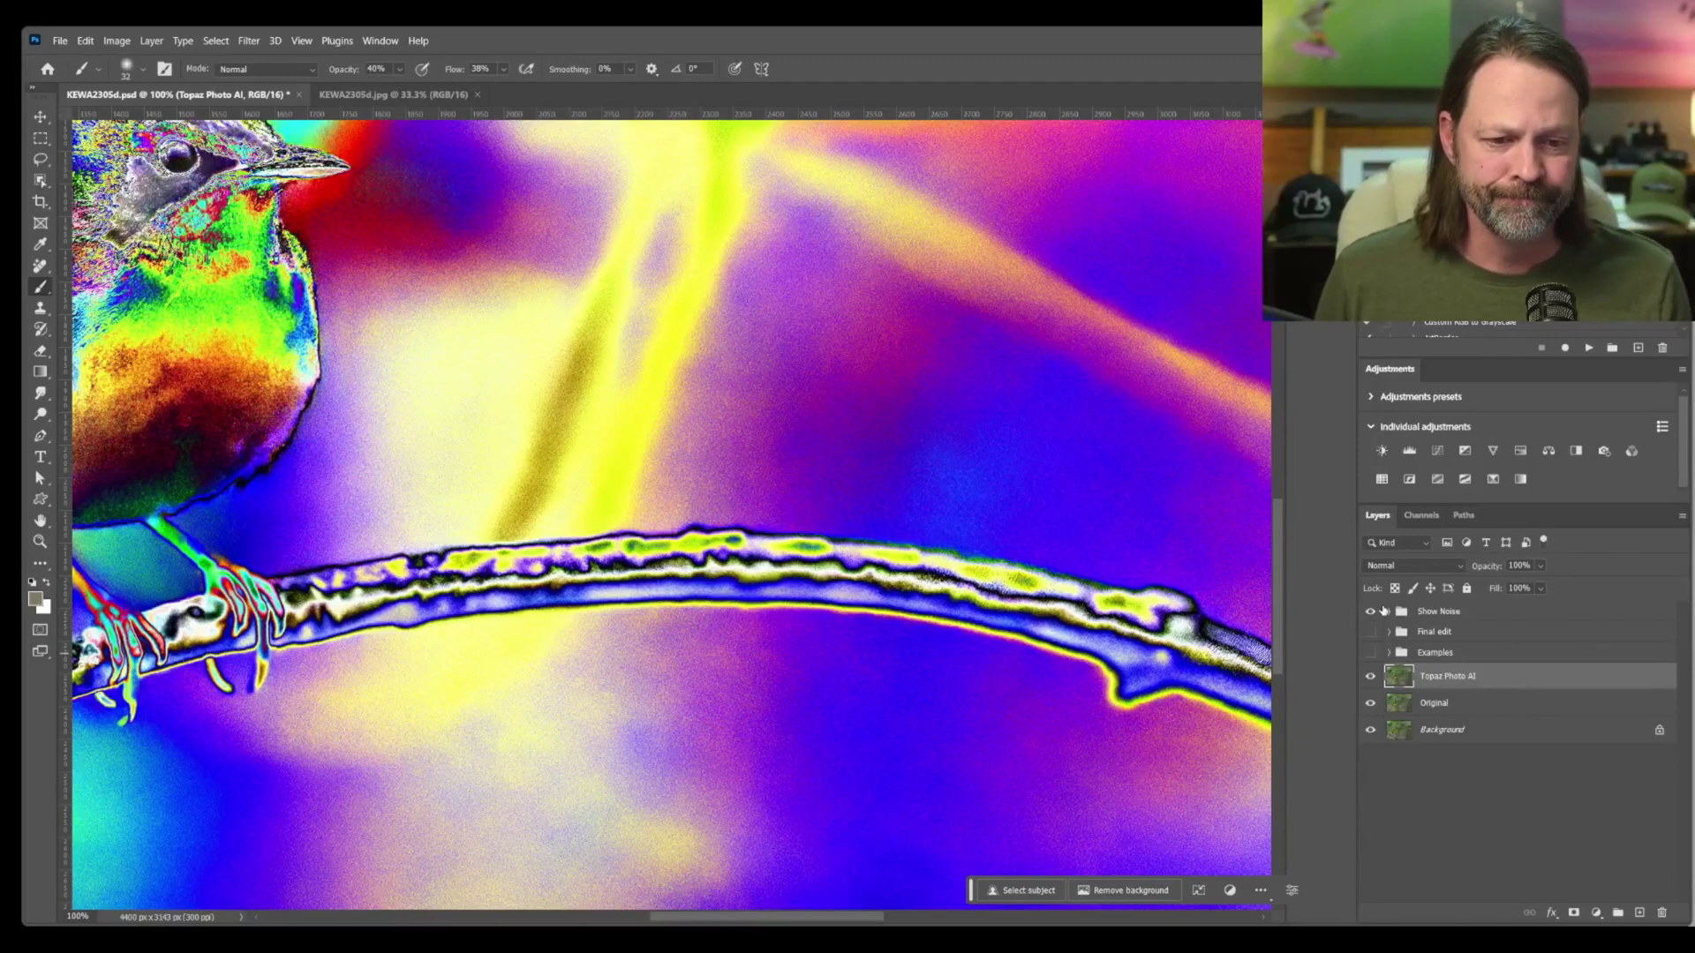
pyautogui.click(1370, 611)
pyautogui.scroll(-5, 671, 521)
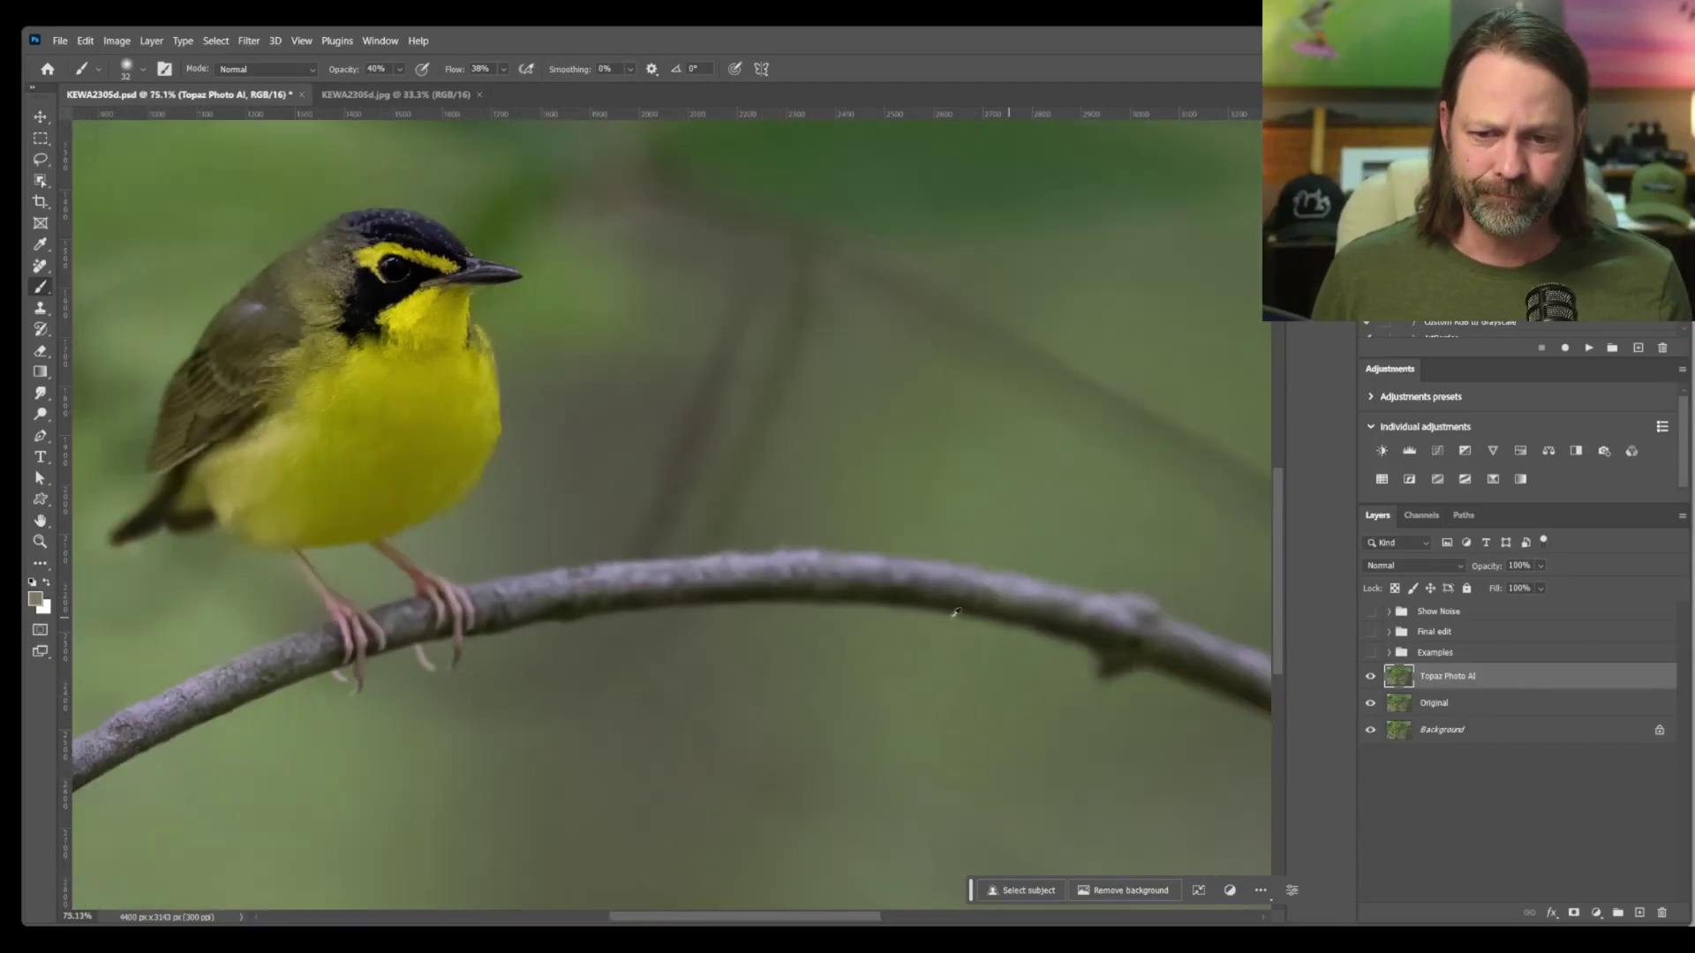
pyautogui.scroll(2, 672, 522)
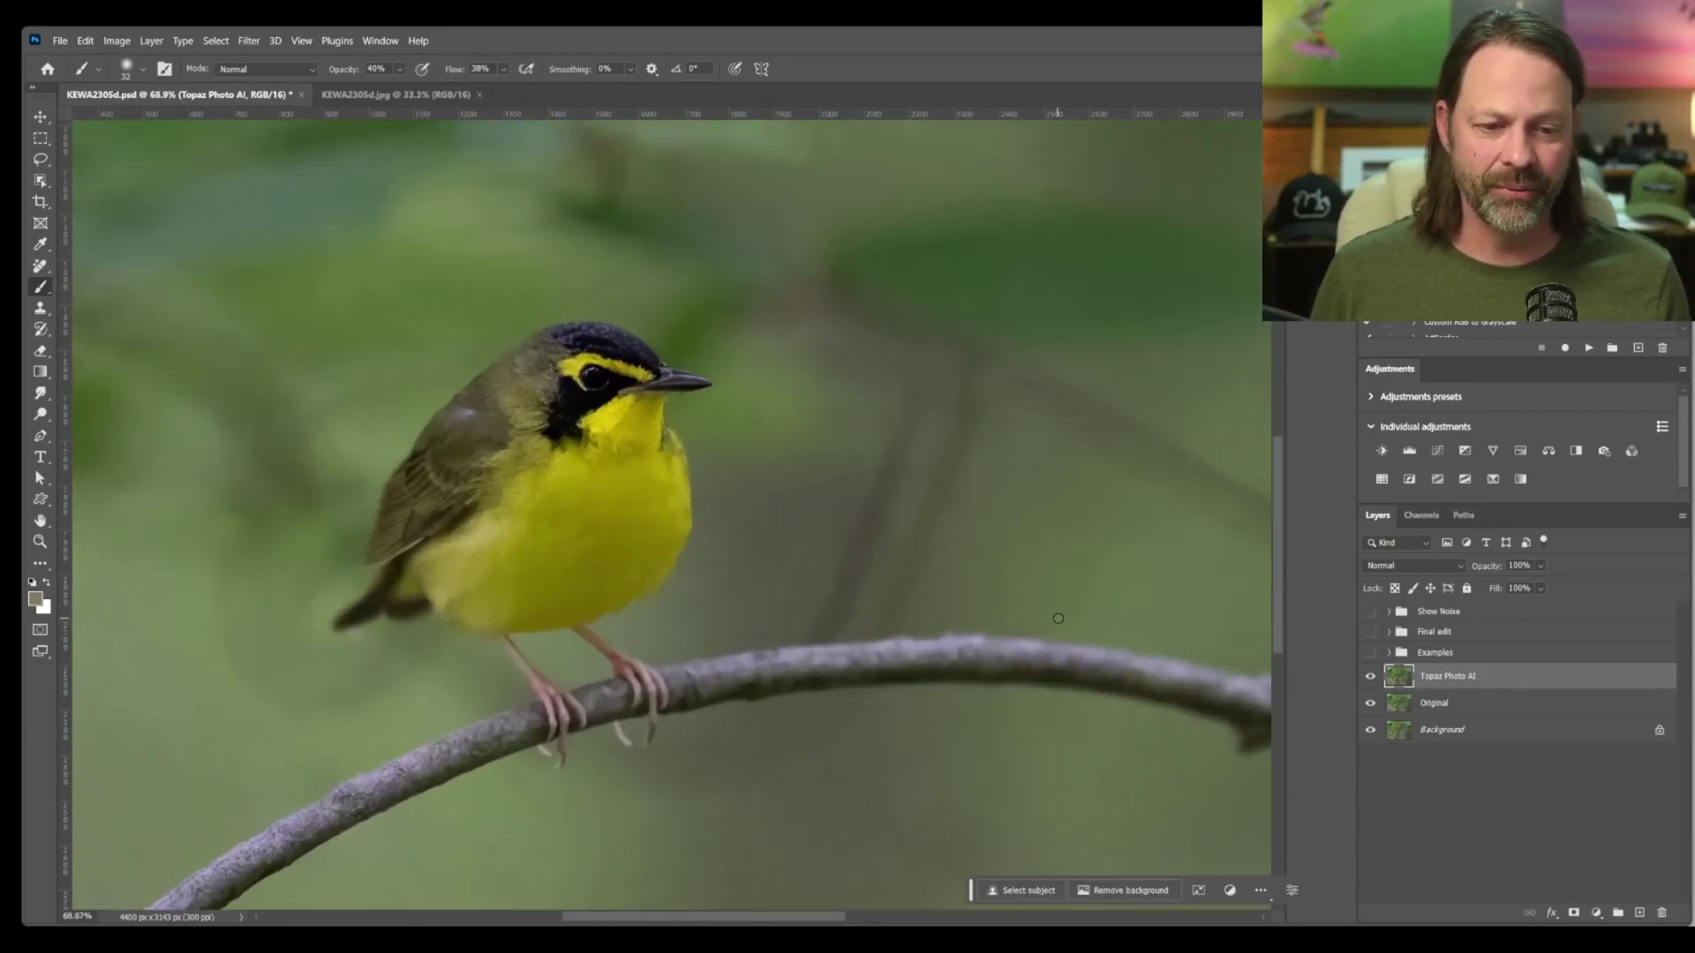
# - Show the Show Noise group and compare the noise with the Topaz Photo AI layer off and on
pyautogui.click(1370, 611)
pyautogui.click(1370, 676)
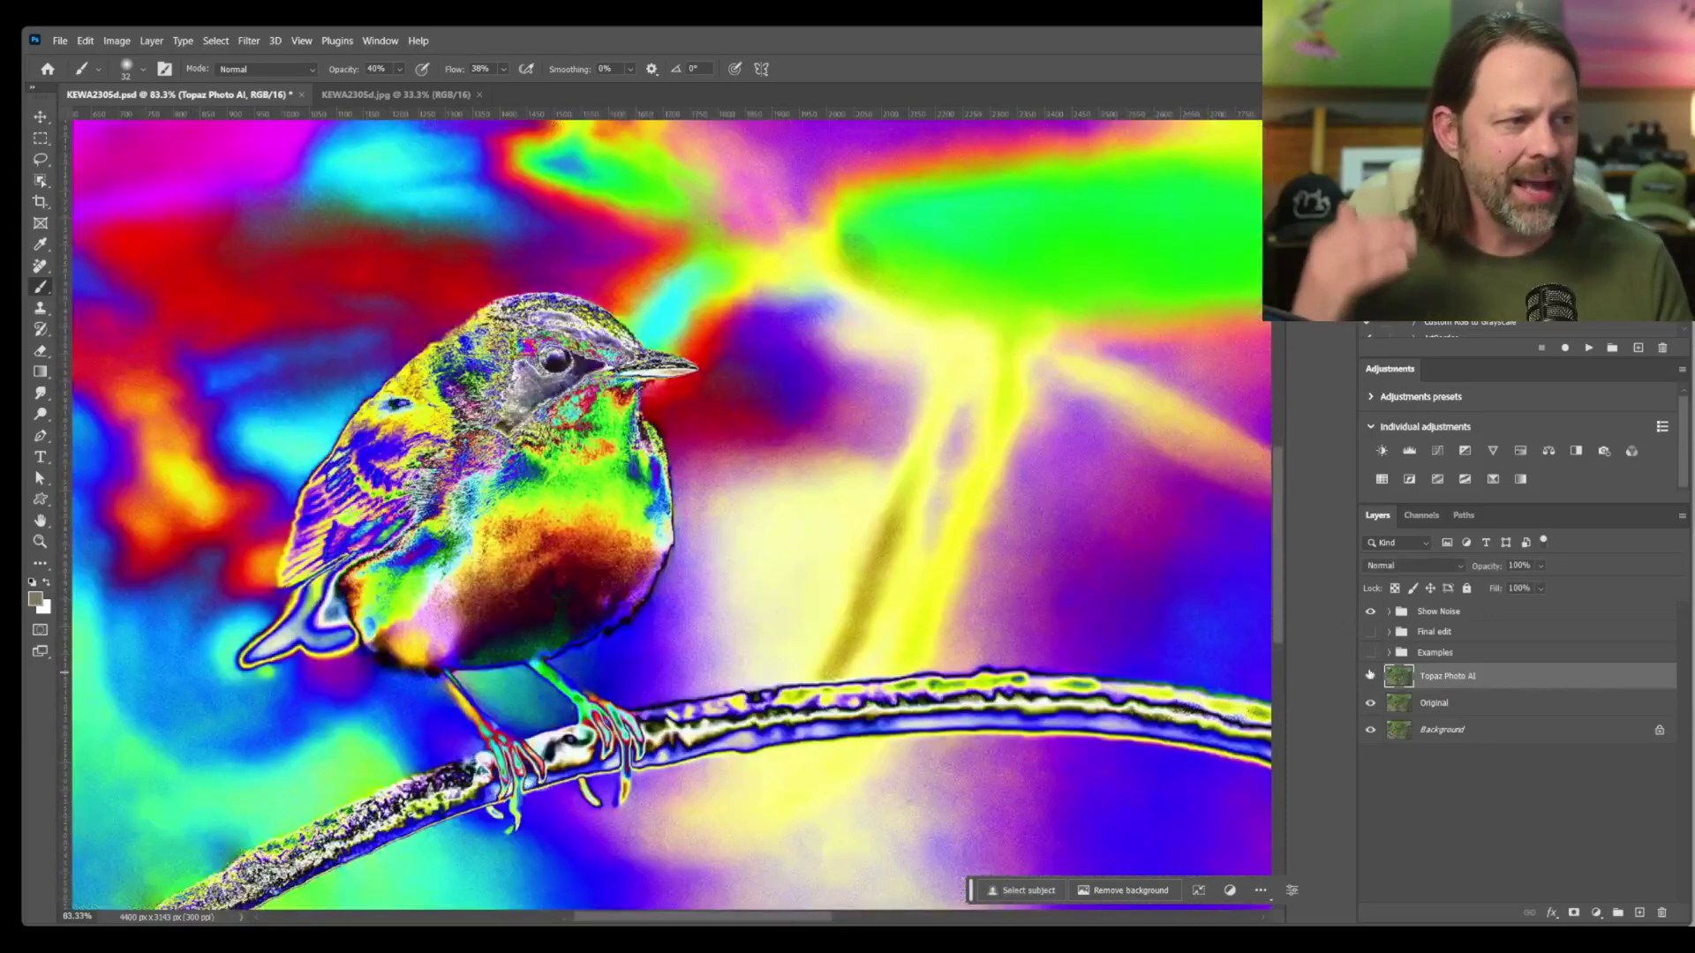
pyautogui.click(1370, 676)
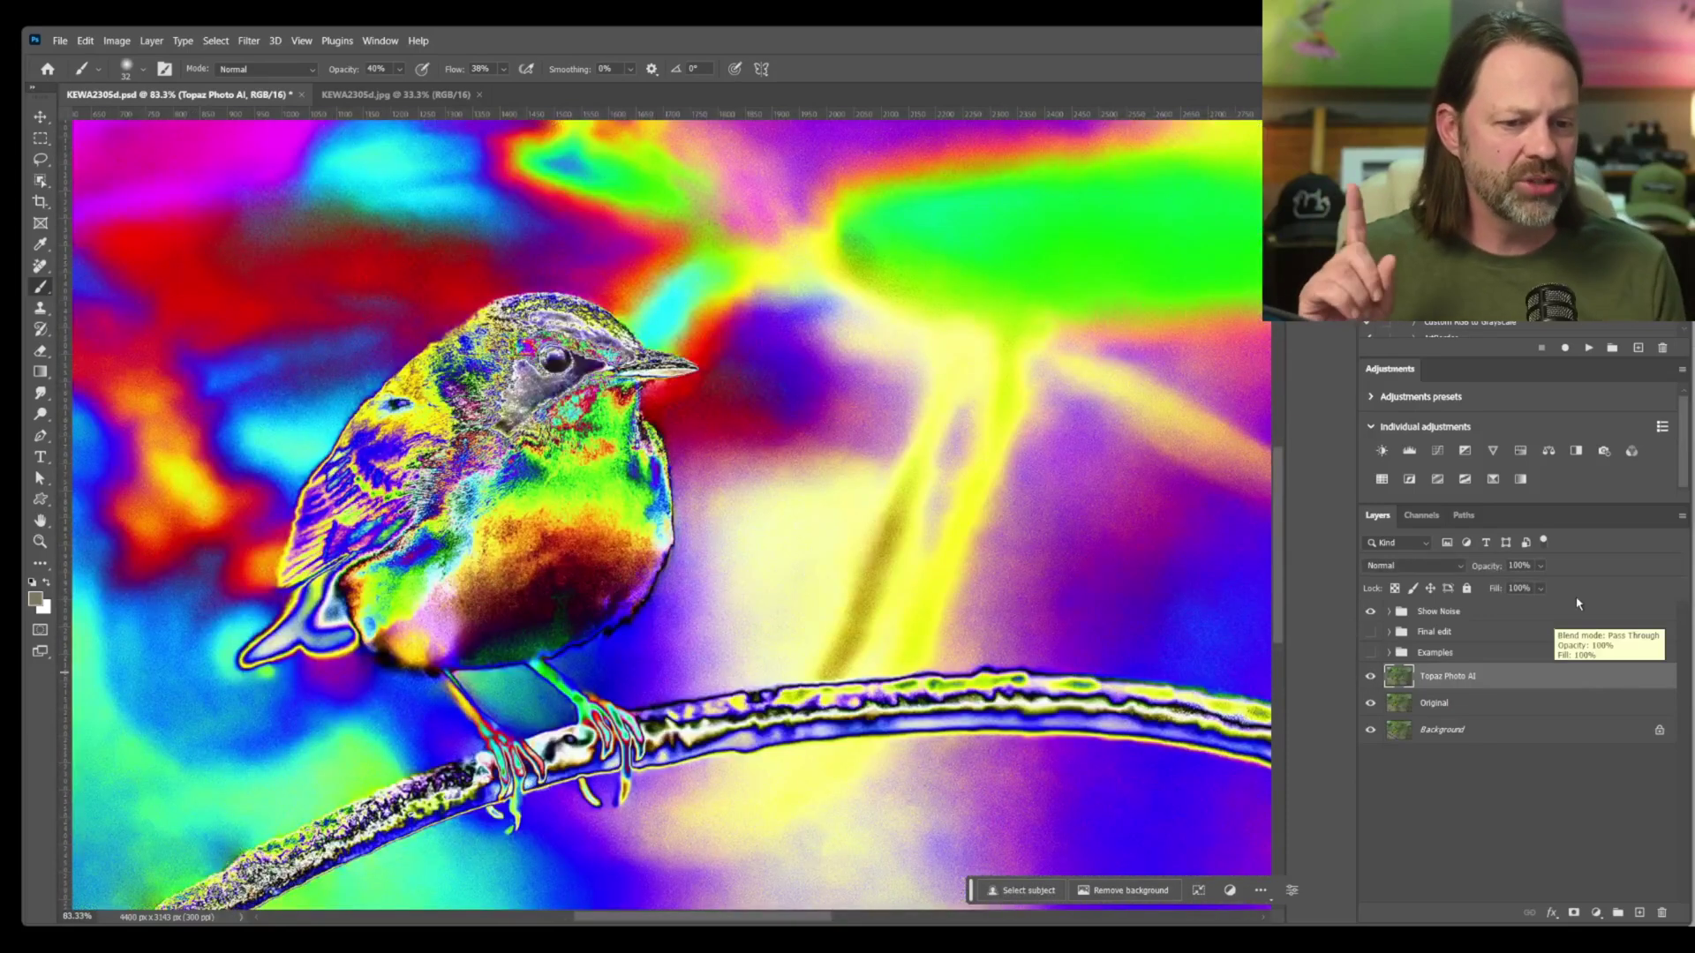
# - Lower the Topaz Photo AI layer's opacity to 90% and hide the Show Noise group
pyautogui.click(1542, 566)
pyautogui.moveTo(1561, 587); pyautogui.dragTo(1552, 590)
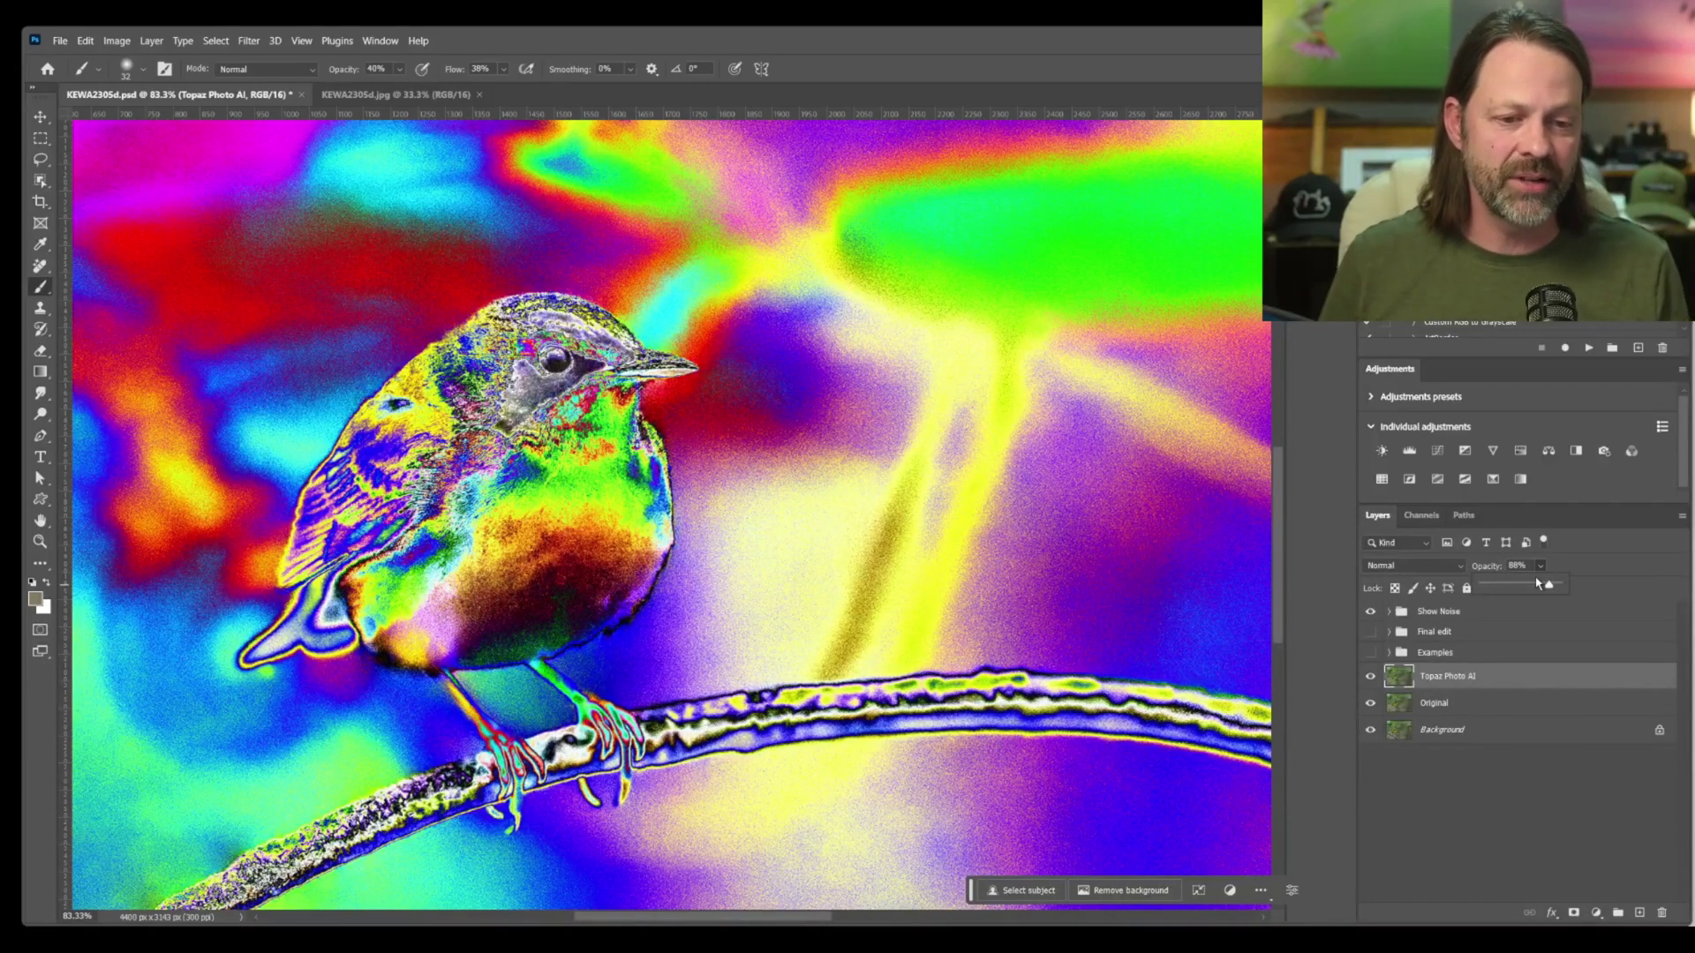
pyautogui.moveTo(1538, 583); pyautogui.dragTo(1552, 588)
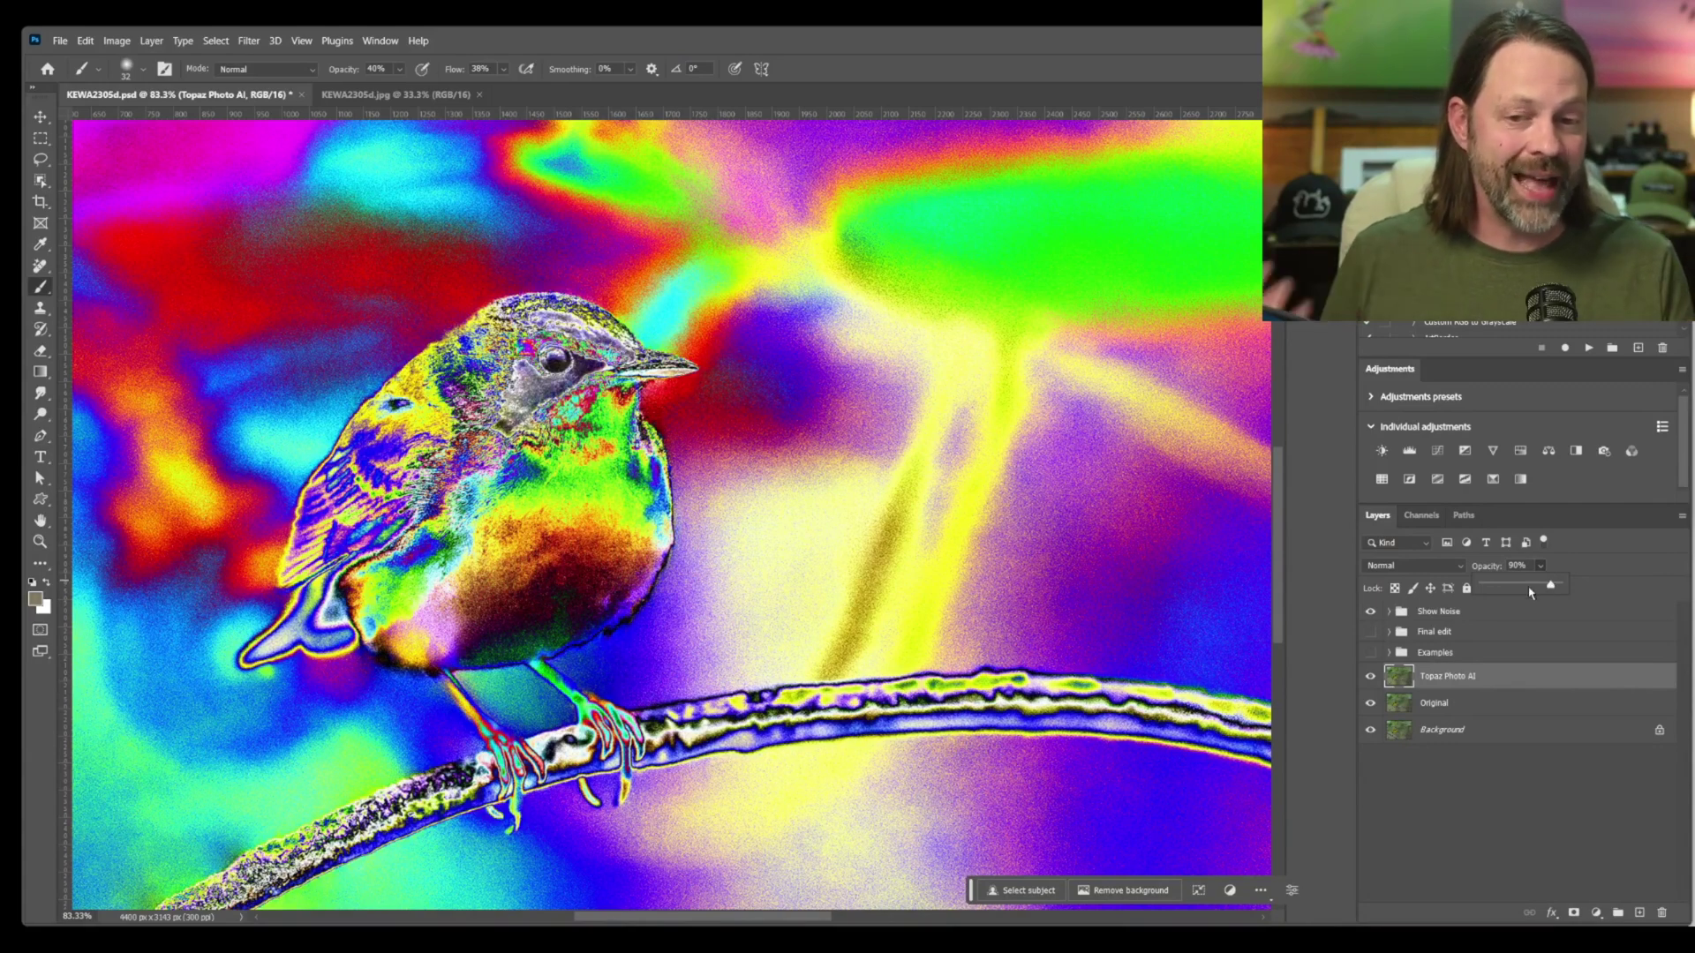
pyautogui.click(1371, 611)
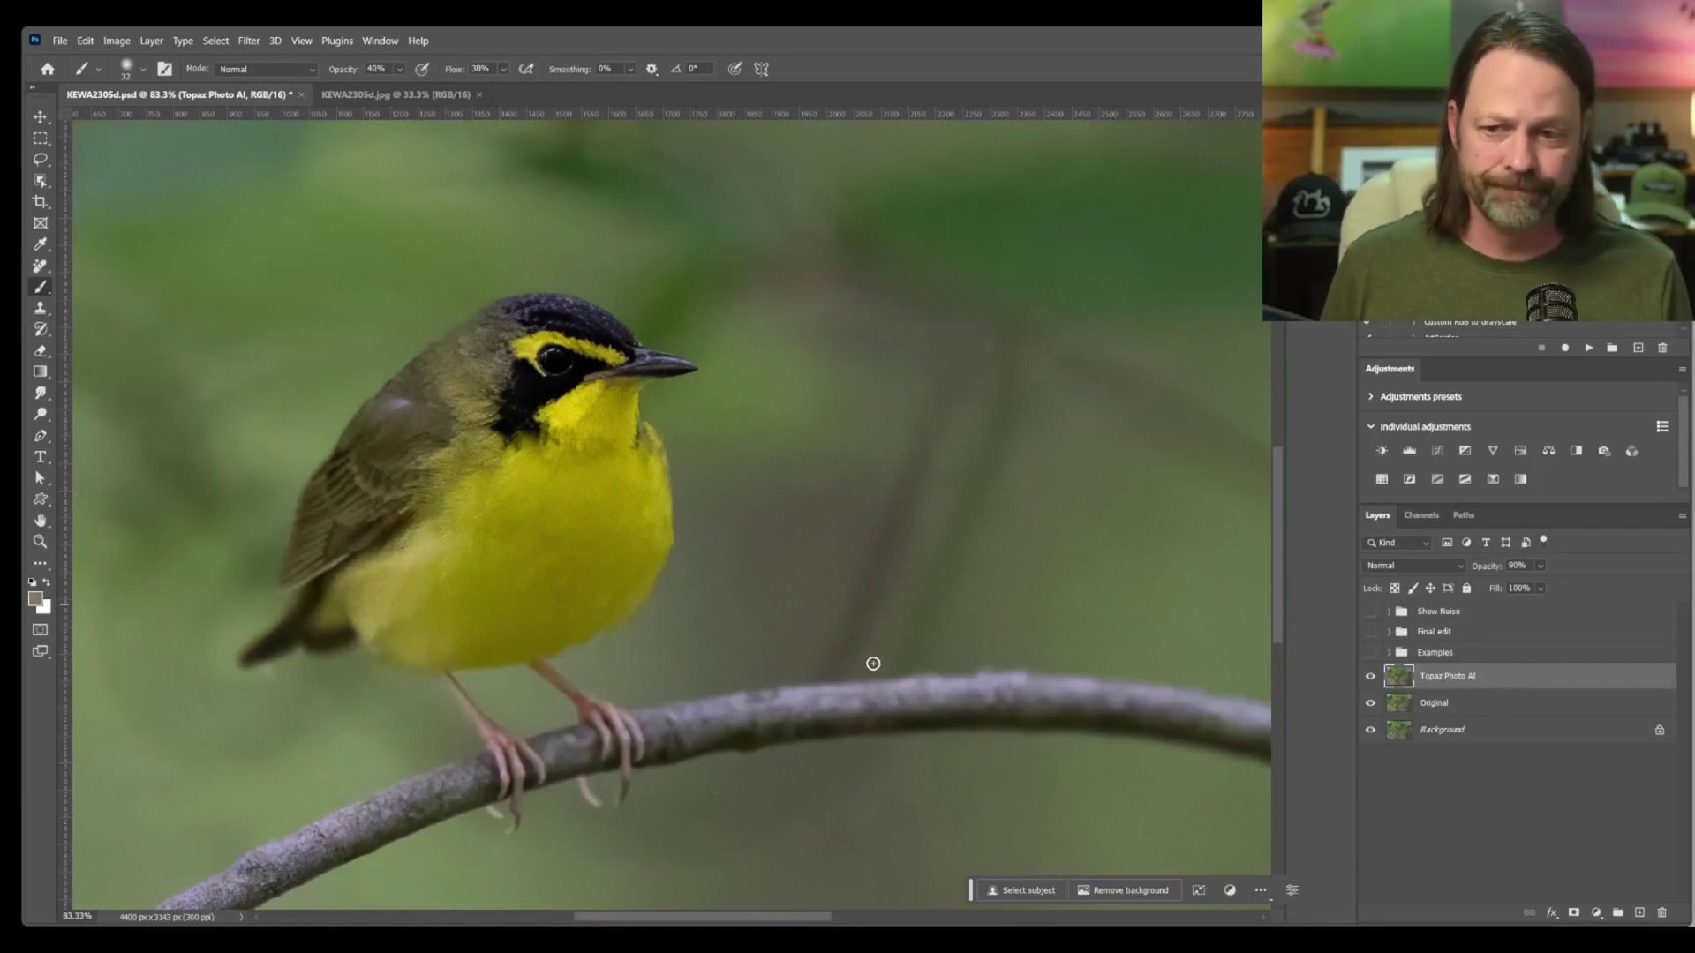
# - Show the Final edit group to display the finished edit across the whole photo
pyautogui.scroll(-3, 866, 669)
pyautogui.scroll(-2, 890, 655)
pyautogui.scroll(2, 893, 655)
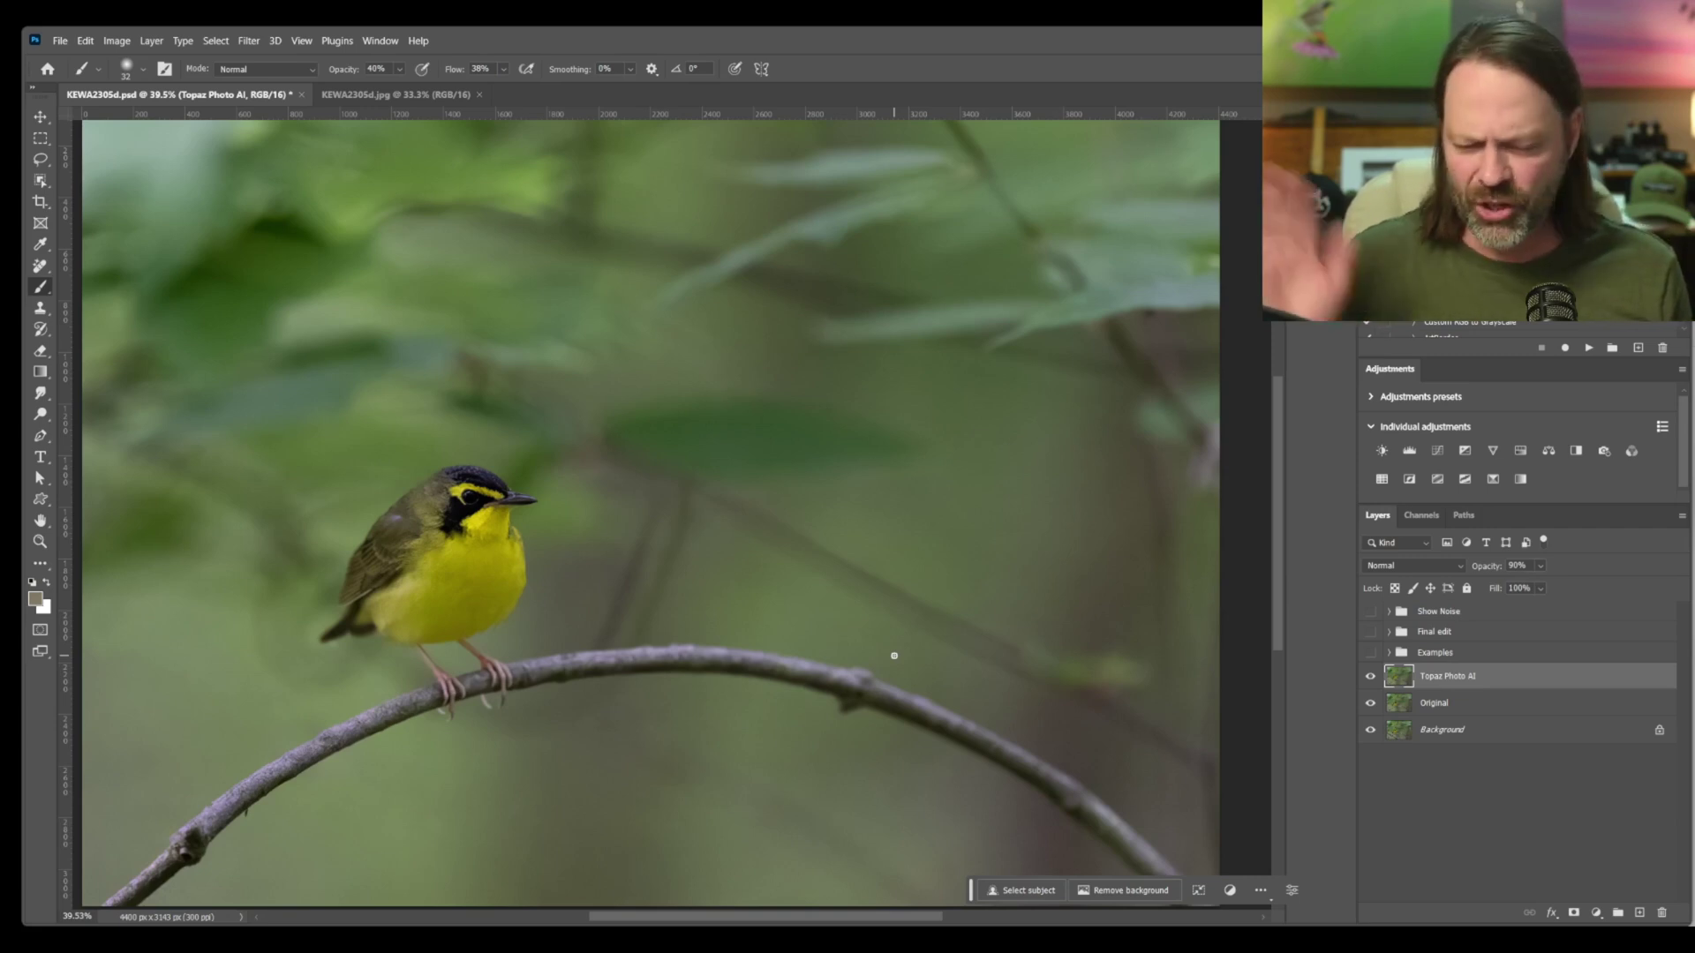
pyautogui.click(1371, 632)
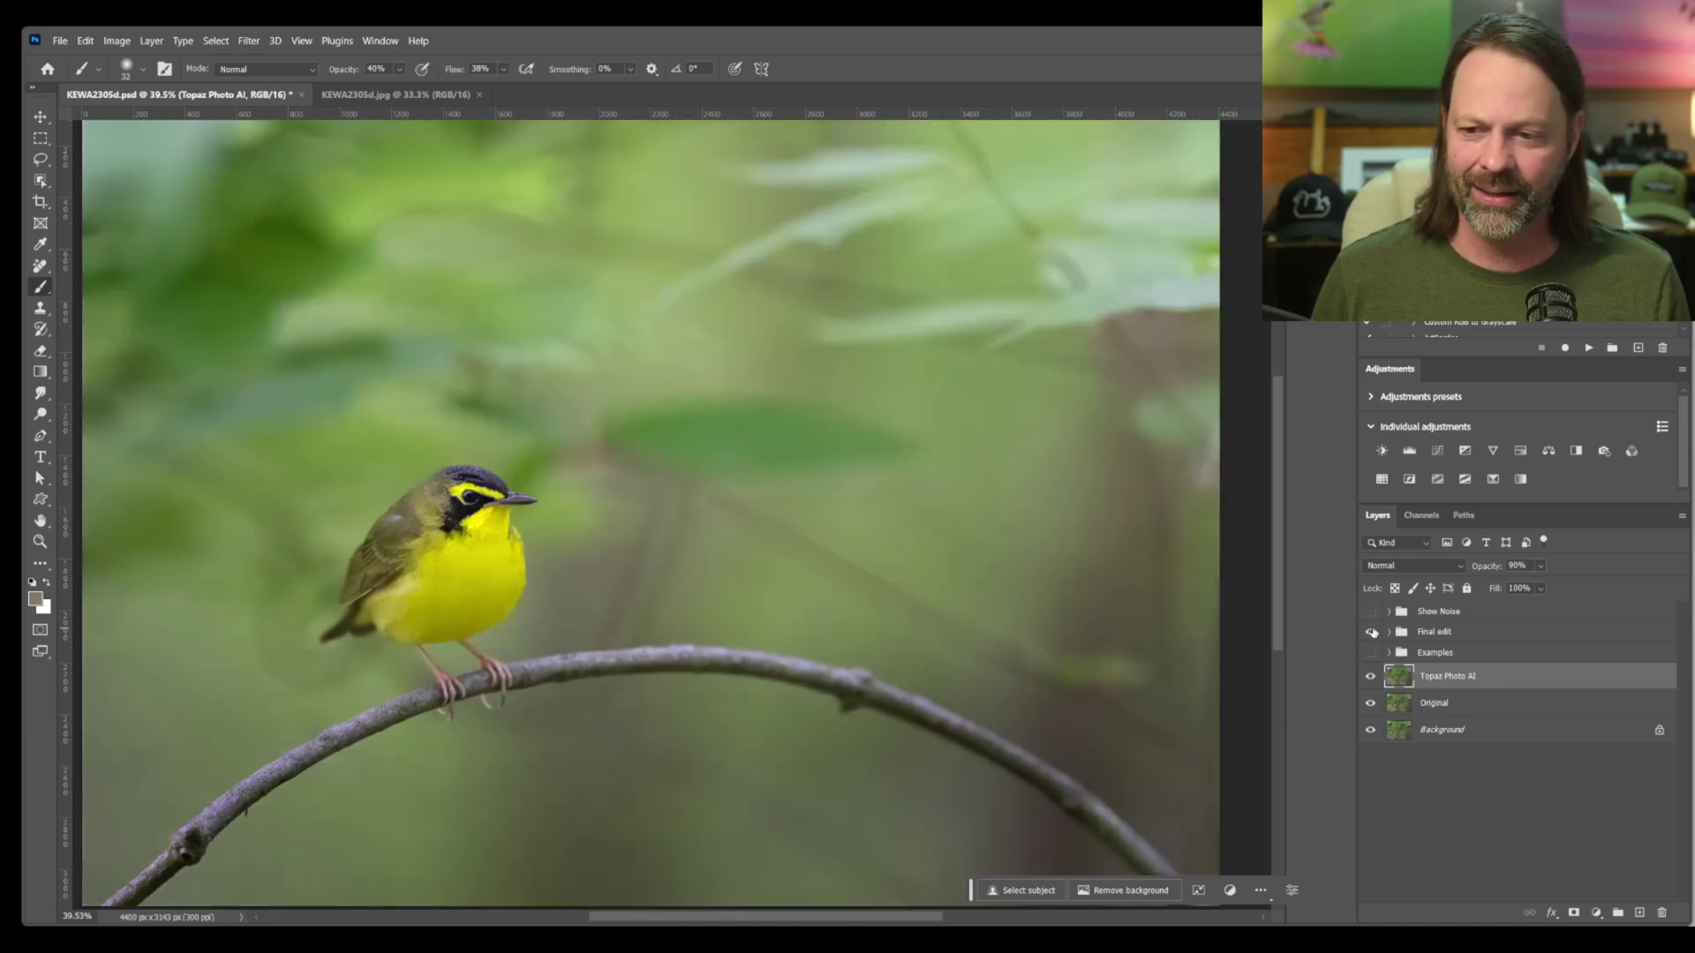